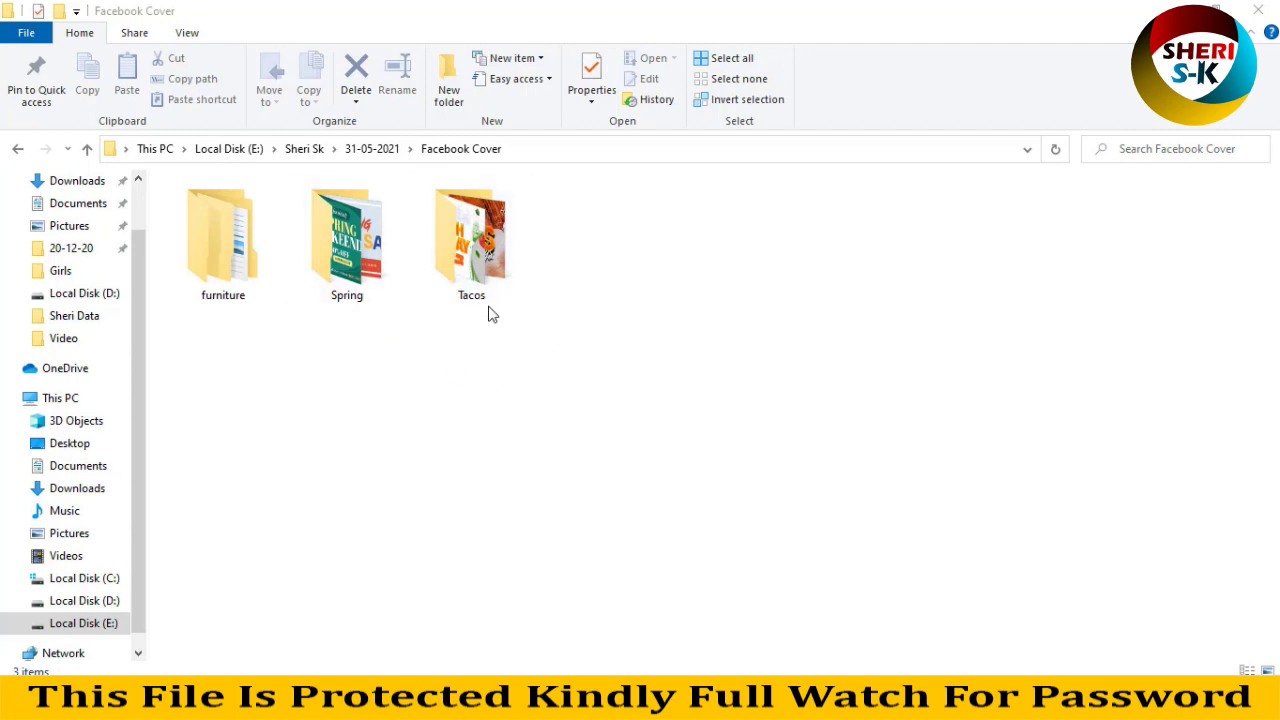
# Browse the furniture folder's AI, Backgrounds and PSD subfolders.
pyautogui.doubleClick(212, 222)
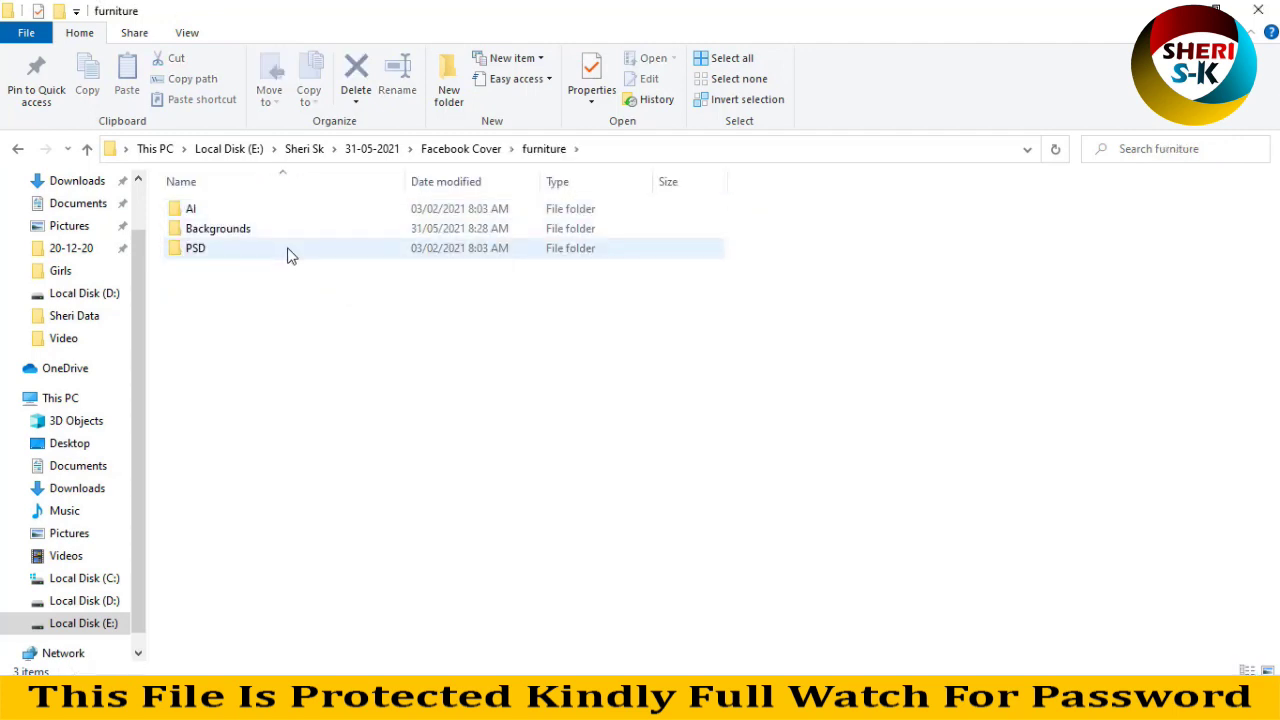
pyautogui.scroll(2, 287, 255)
pyautogui.click(287, 251)
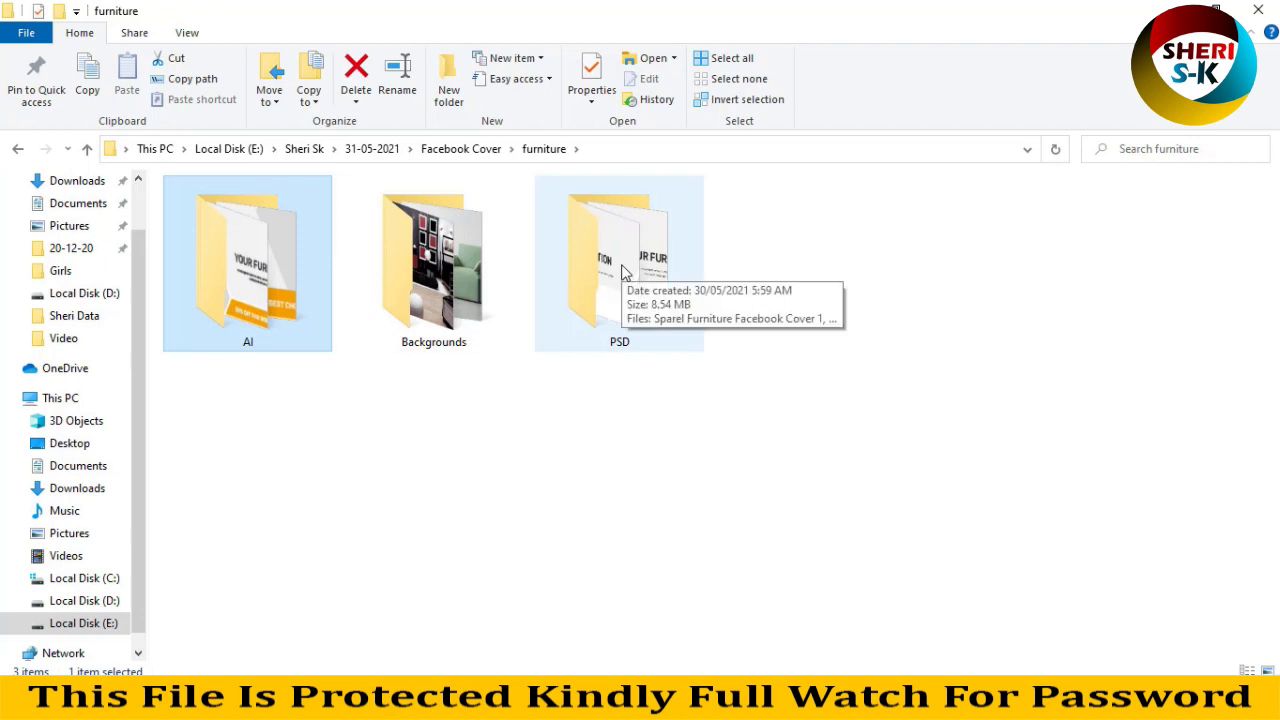
pyautogui.doubleClick(428, 272)
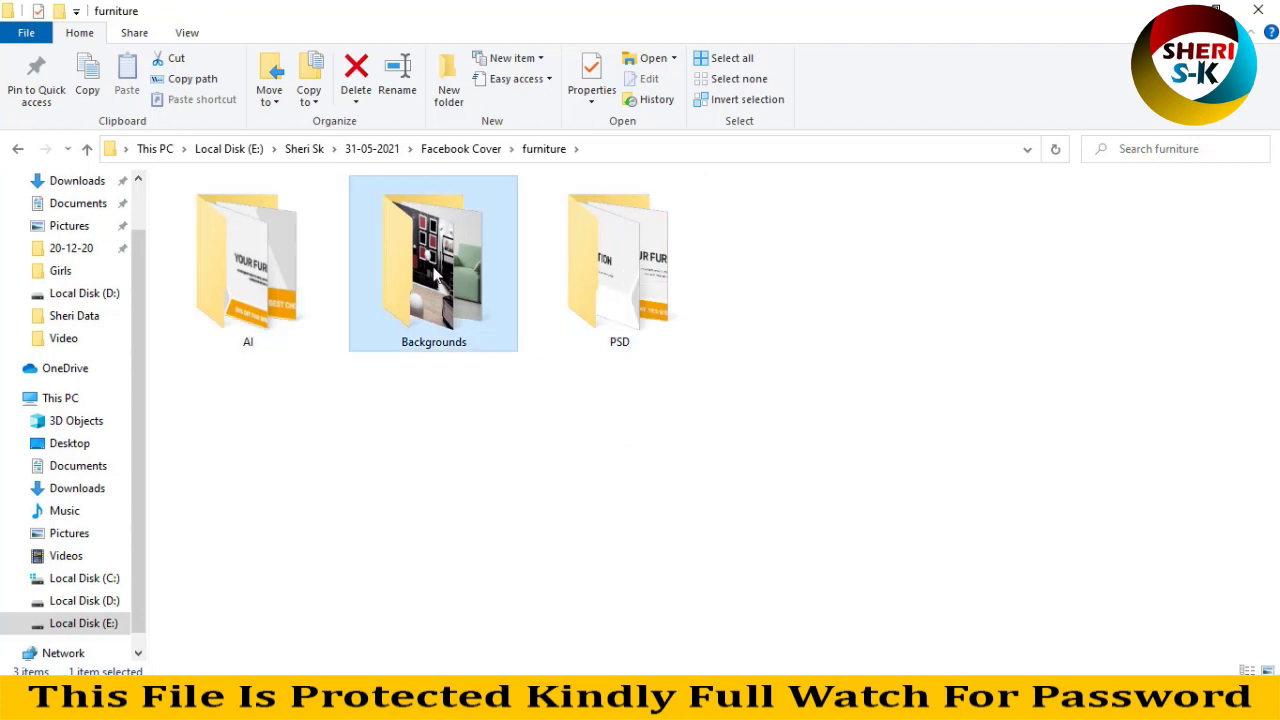
pyautogui.hotkey('alt', 'Left')
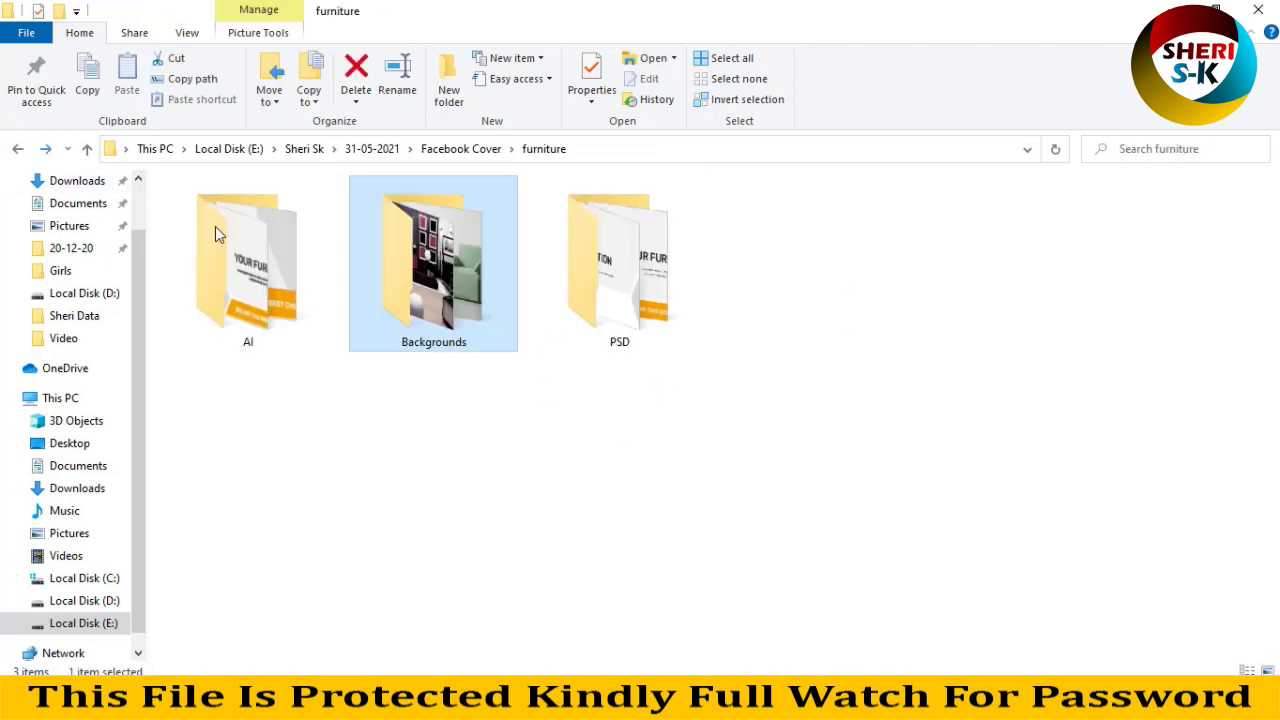
pyautogui.click(628, 276)
pyautogui.doubleClick(628, 276)
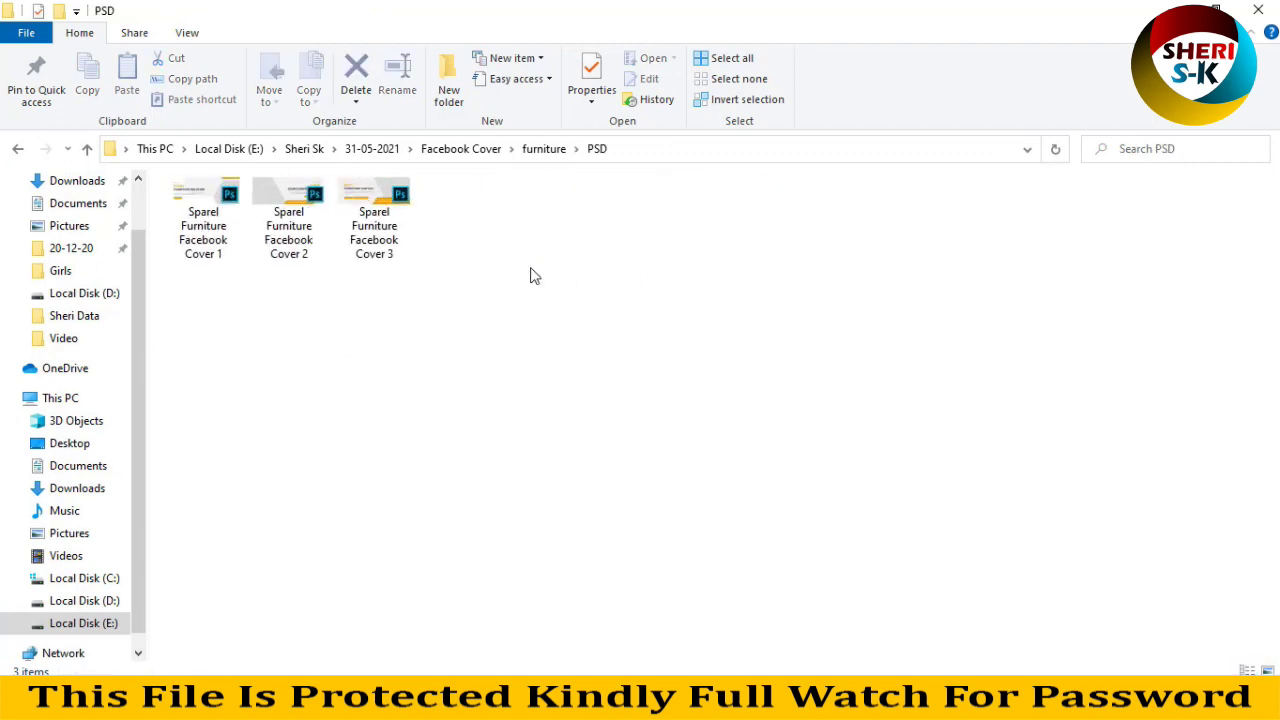
pyautogui.scroll(1, 535, 276)
pyautogui.moveTo(645, 314); pyautogui.dragTo(263, 283)
pyautogui.click(263, 283)
# Look through the Spring and Tacos cover template folders.
pyautogui.click(19, 149)
pyautogui.click(19, 149)
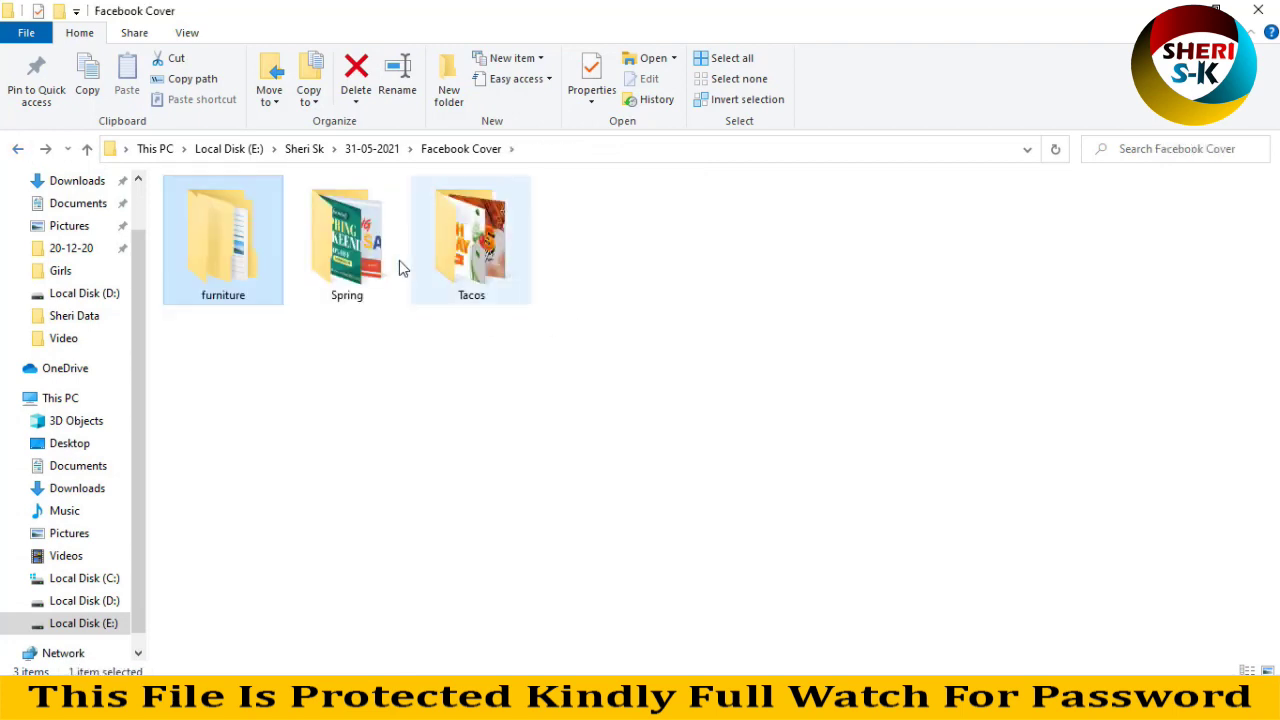
pyautogui.doubleClick(375, 263)
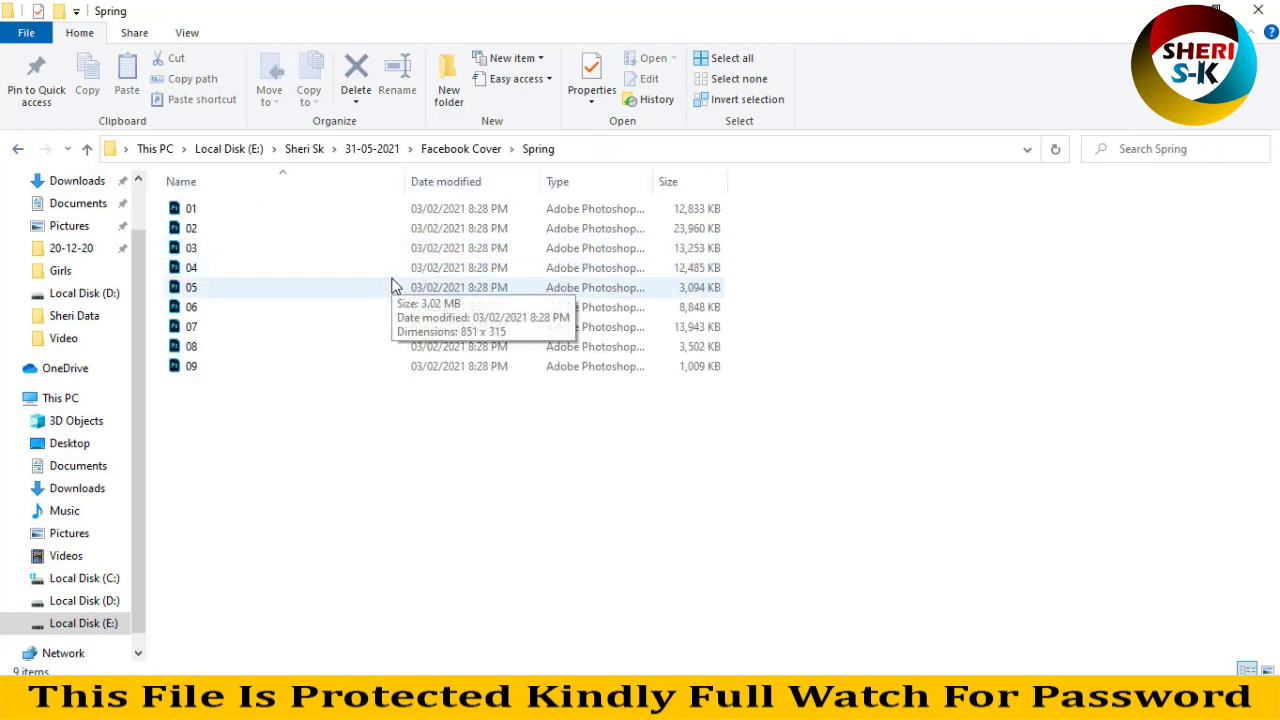
pyautogui.scroll(2, 391, 286)
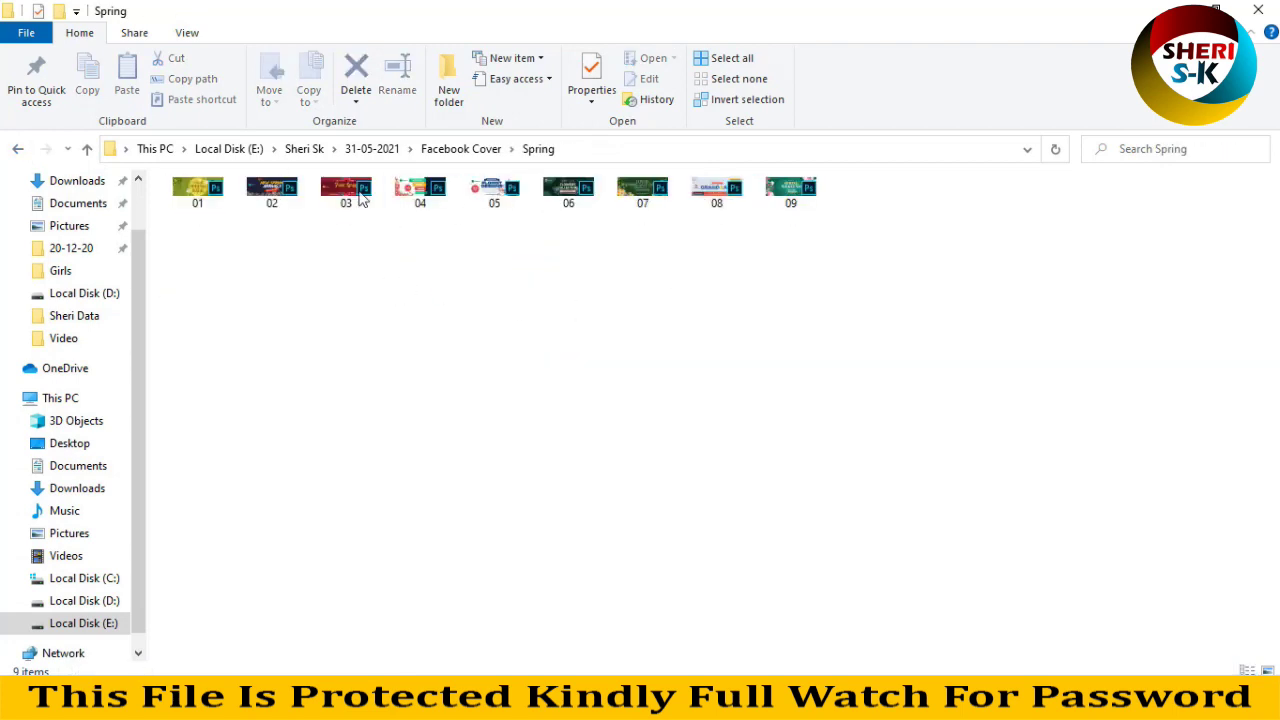
pyautogui.click(18, 149)
pyautogui.doubleClick(512, 253)
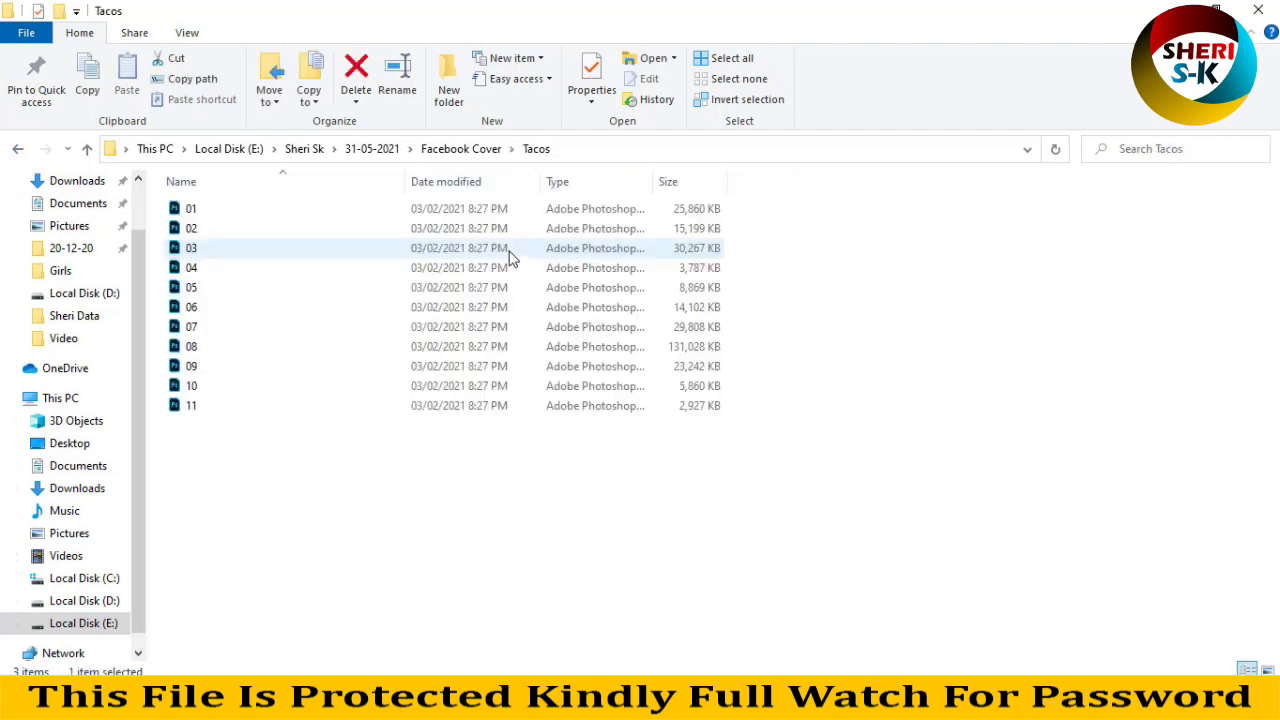
pyautogui.scroll(2, 540, 351)
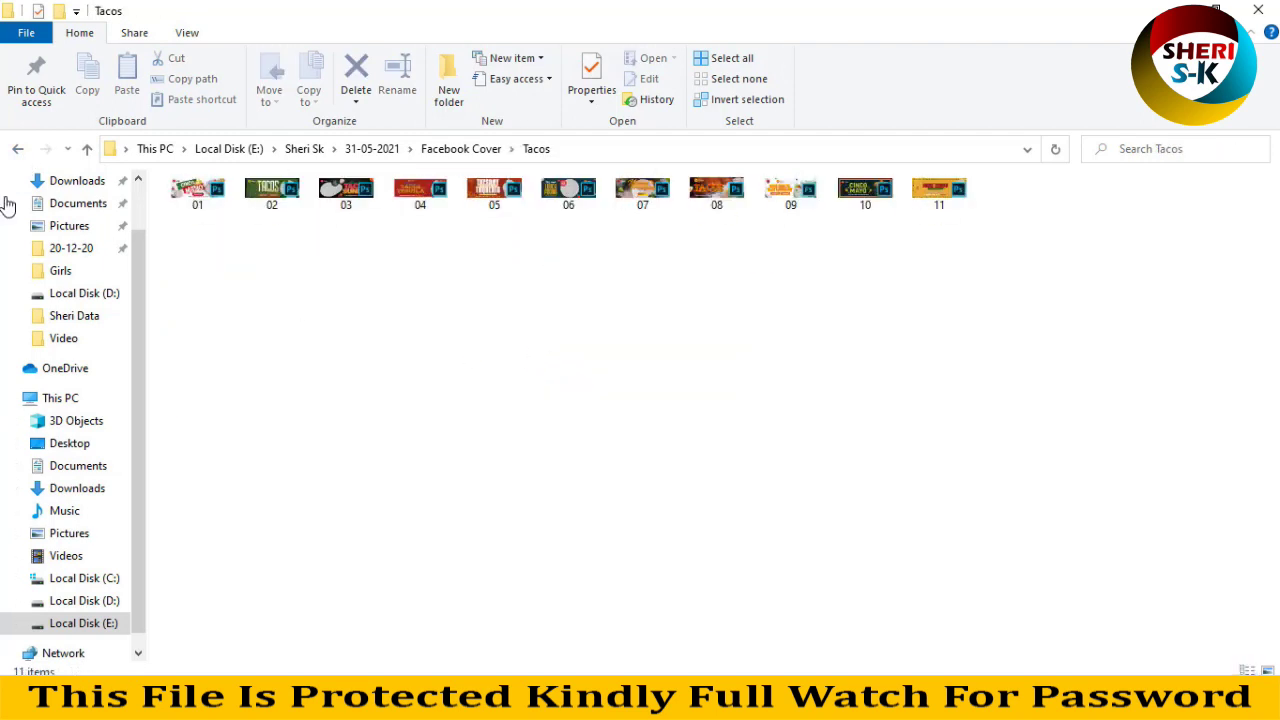
# Drag Sparel Furniture Facebook Cover 1.psd from the furniture PSD folder into Photoshop.
pyautogui.click(18, 149)
pyautogui.doubleClick(204, 211)
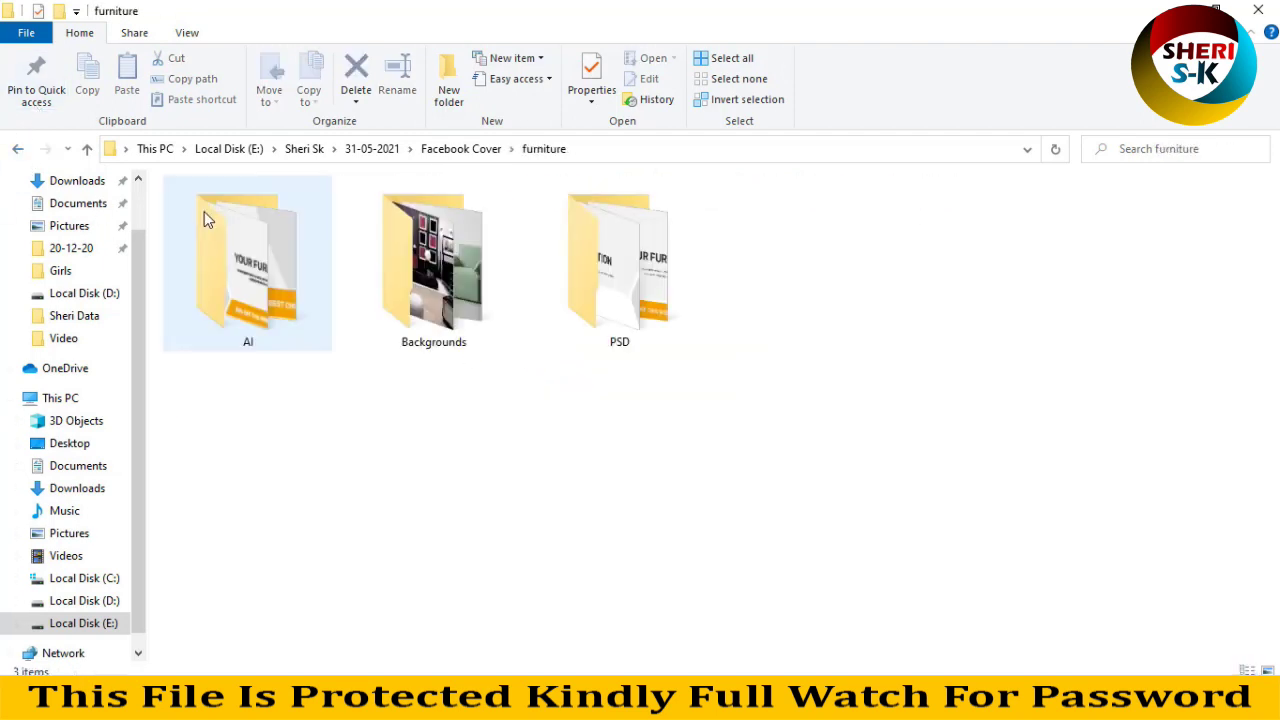
pyautogui.doubleClick(545, 266)
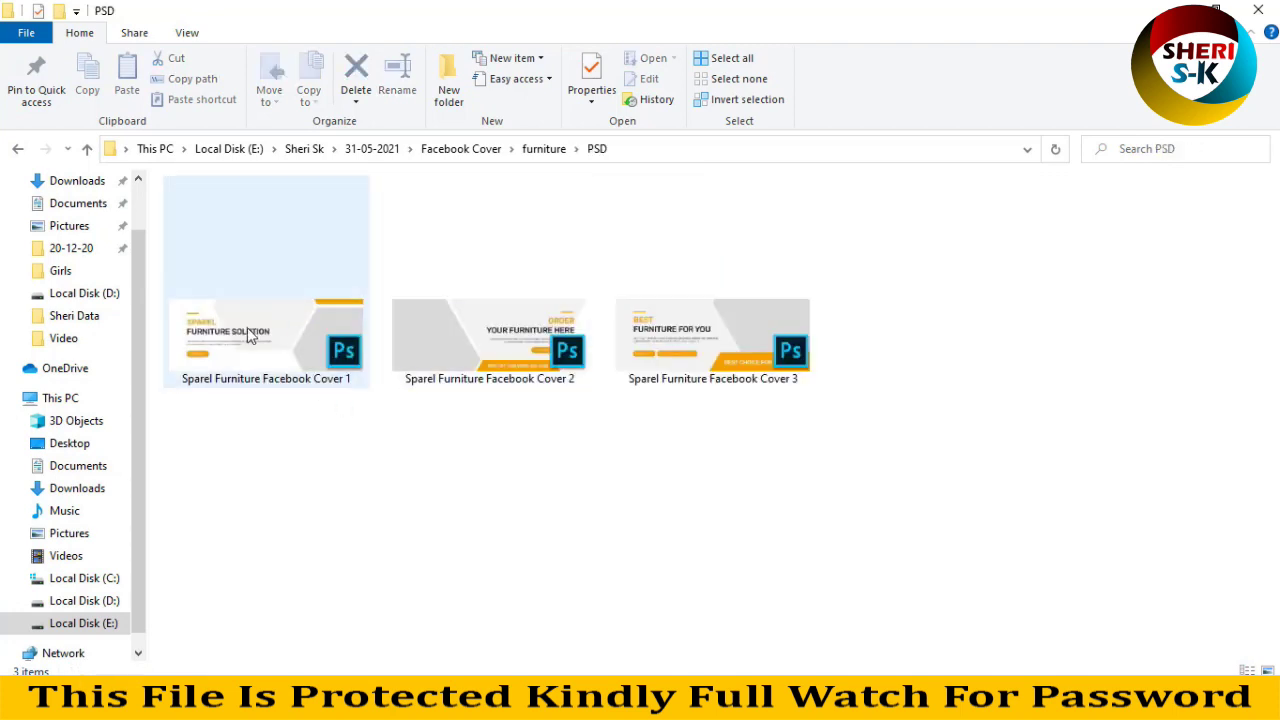
pyautogui.moveTo(277, 323); pyautogui.dragTo(434, 143)
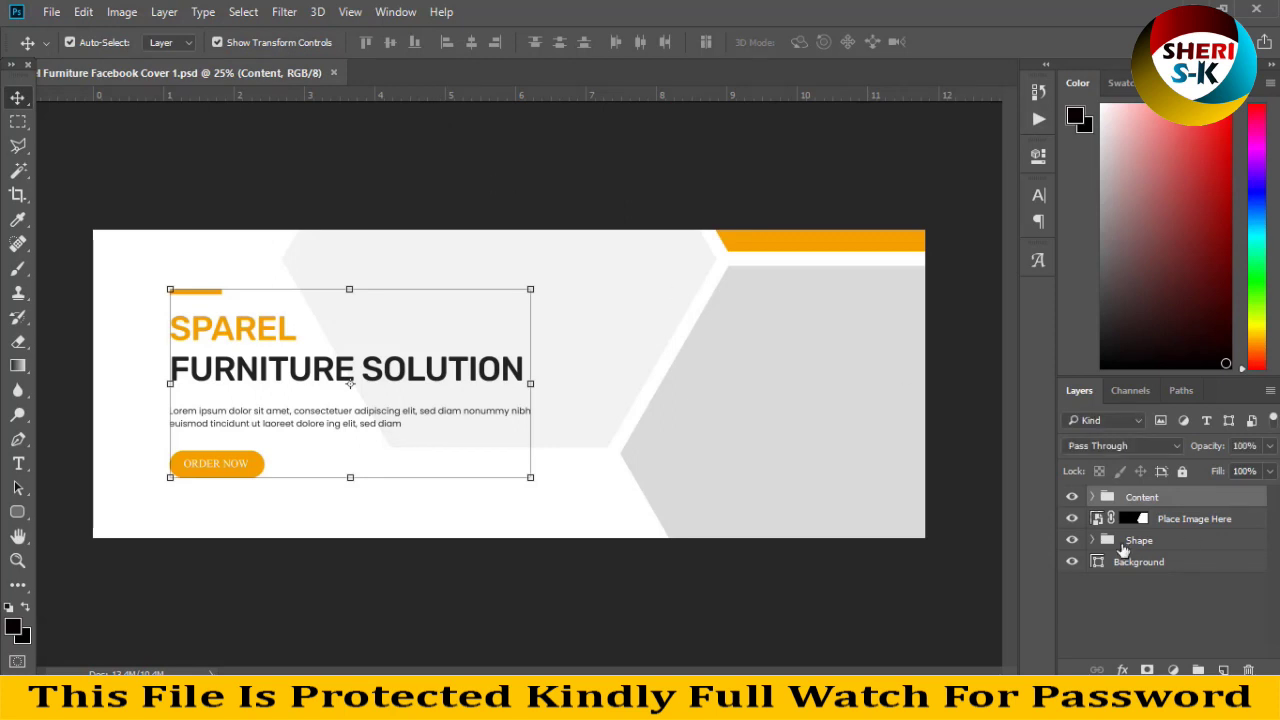
# Toggle the Content group's visibility, then select the grey shapes, image placeholder and Background layer.
pyautogui.click(1072, 498)
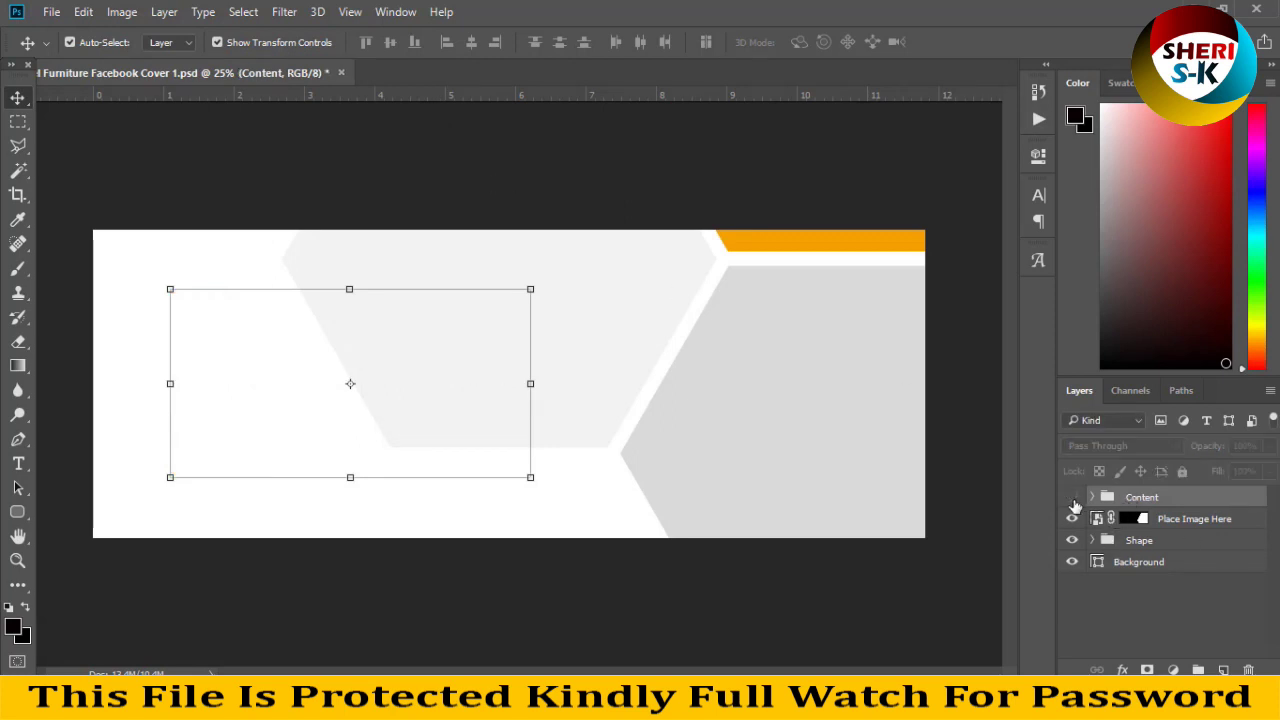
pyautogui.click(1072, 498)
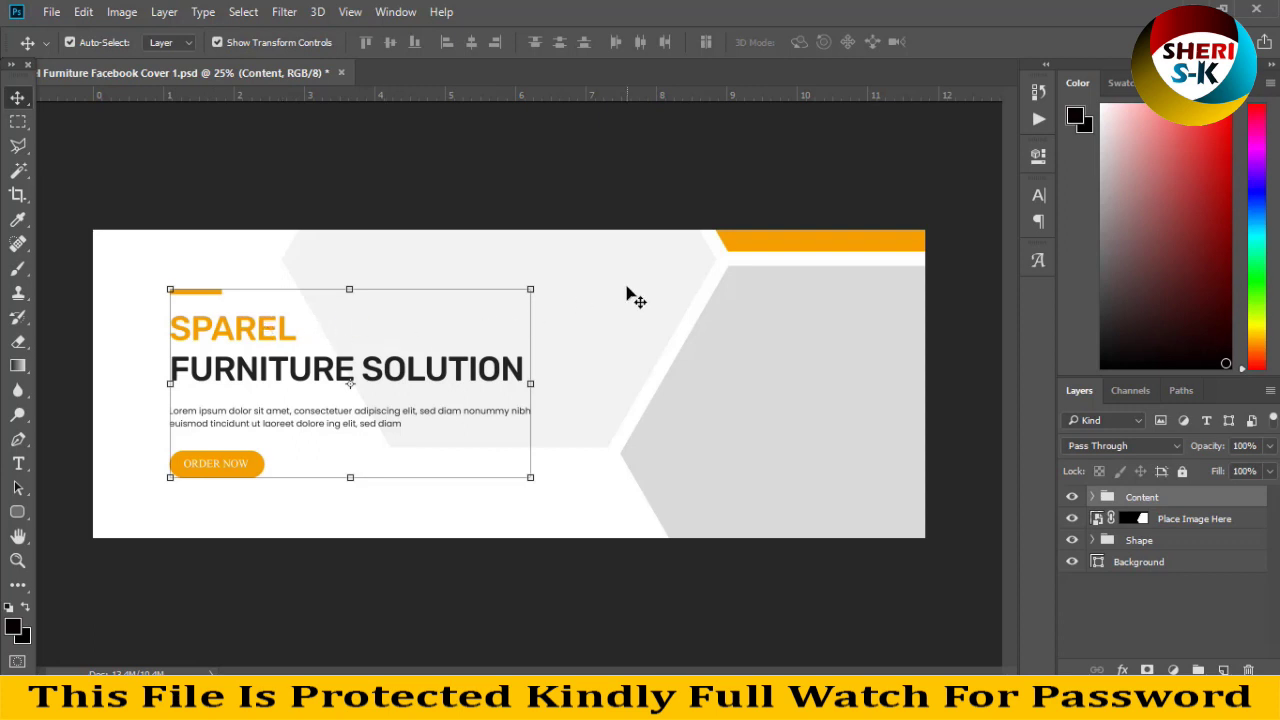
pyautogui.click(662, 310)
pyautogui.click(817, 350)
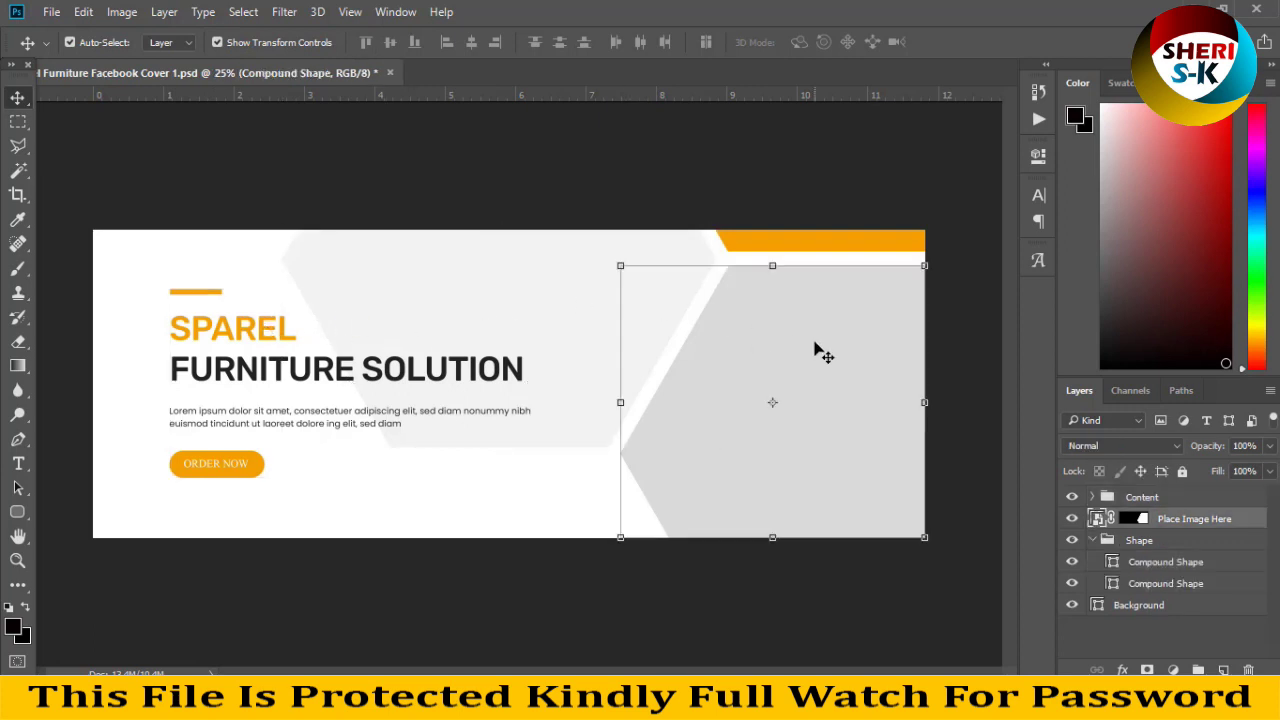
pyautogui.click(557, 314)
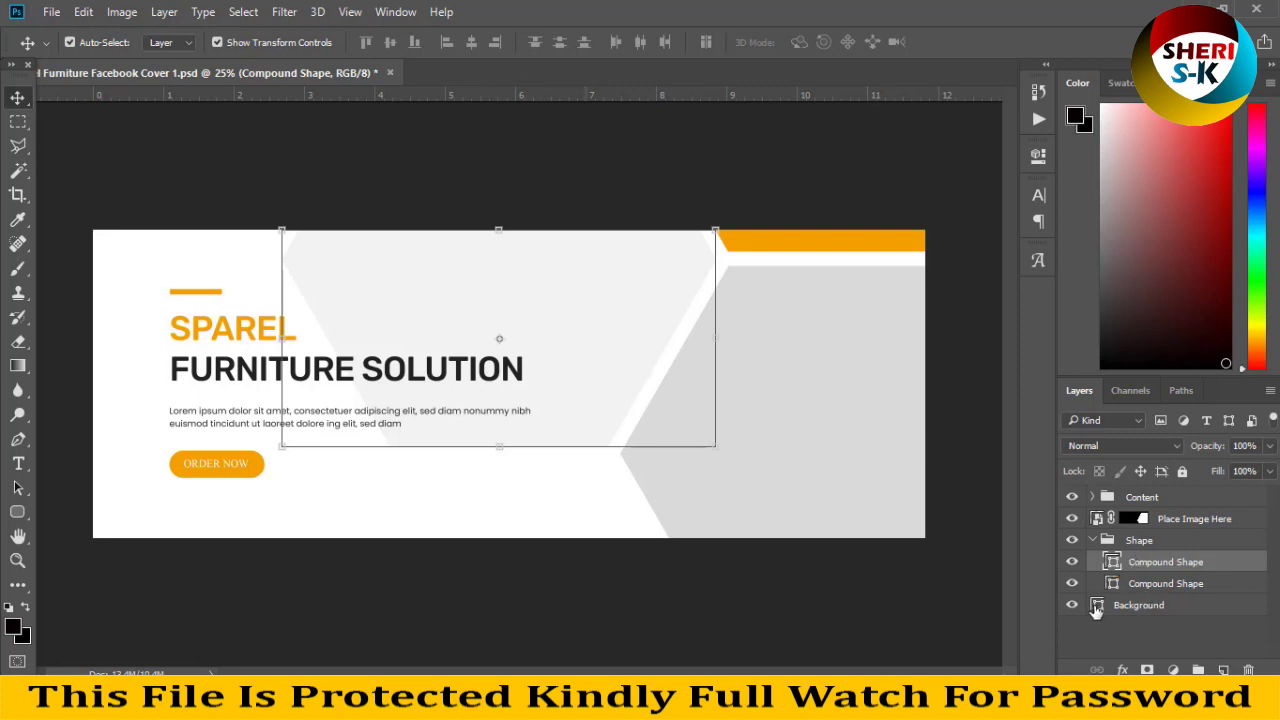
pyautogui.click(1096, 608)
# Set the Background fill layer's colour to dark teal #0b626c.
pyautogui.doubleClick(1096, 608)
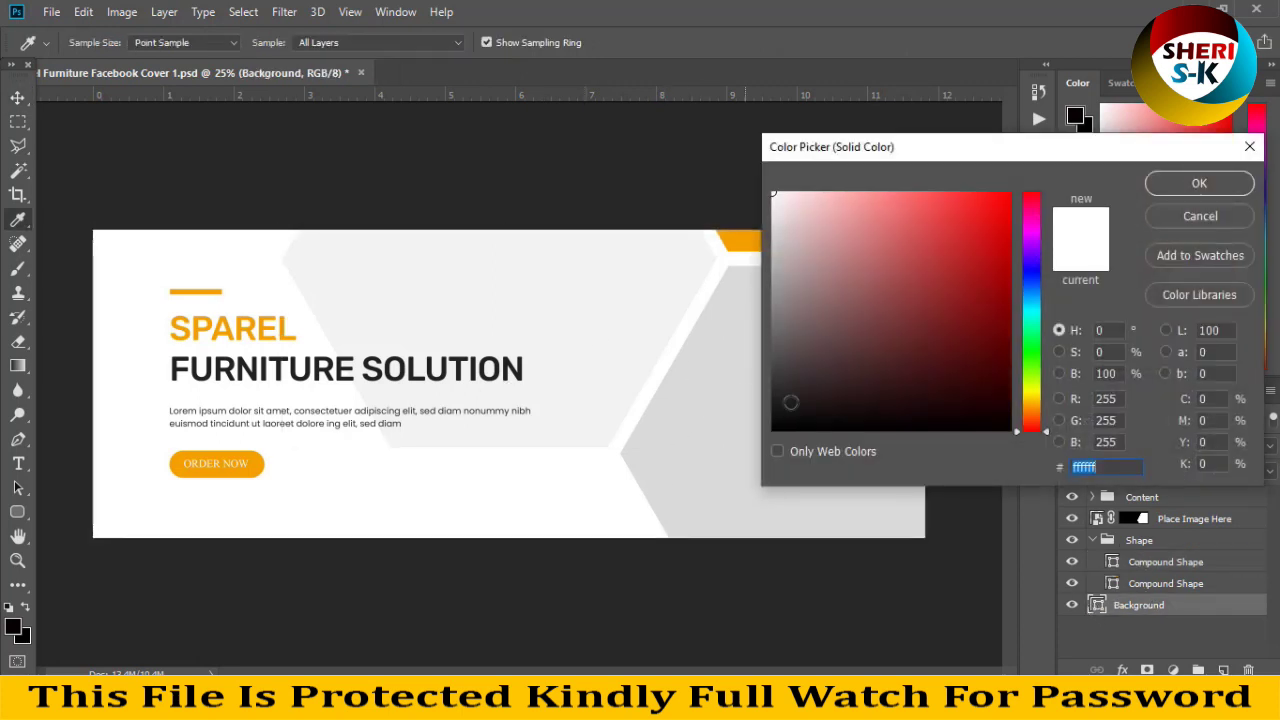
pyautogui.click(1033, 277)
pyautogui.click(994, 311)
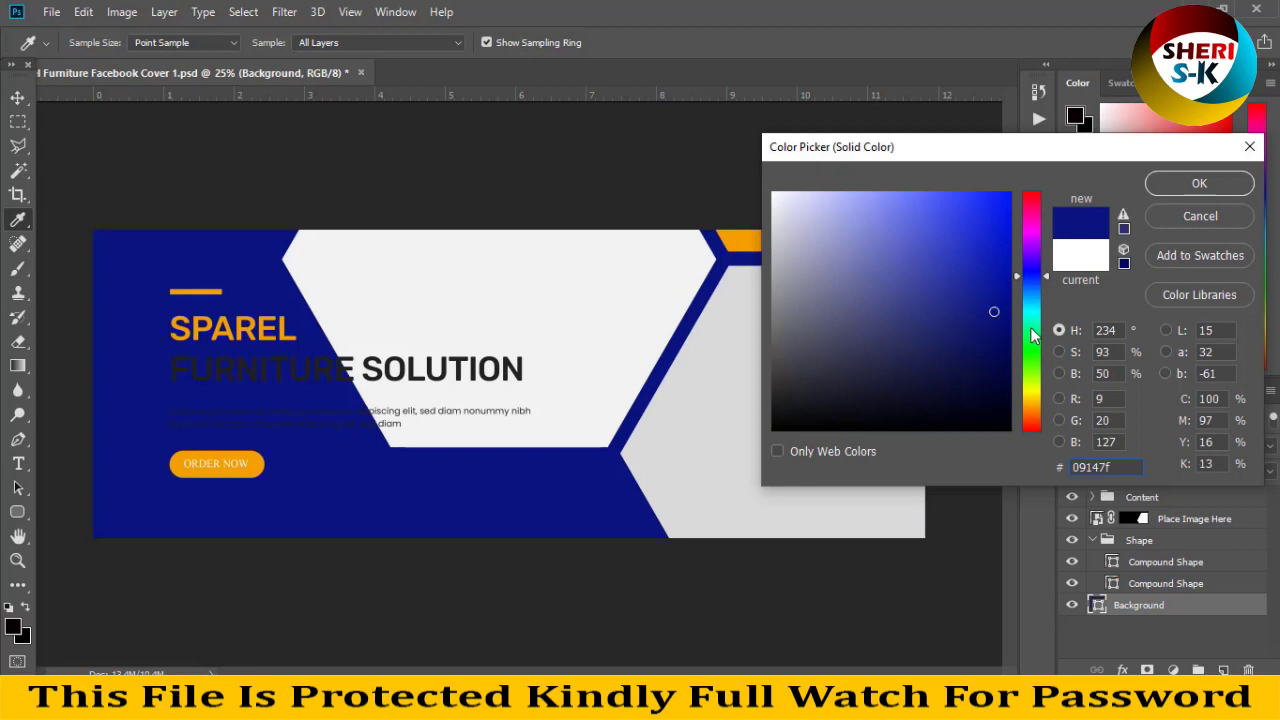
pyautogui.click(1033, 331)
pyautogui.moveTo(1035, 347); pyautogui.dragTo(1036, 310)
pyautogui.click(987, 329)
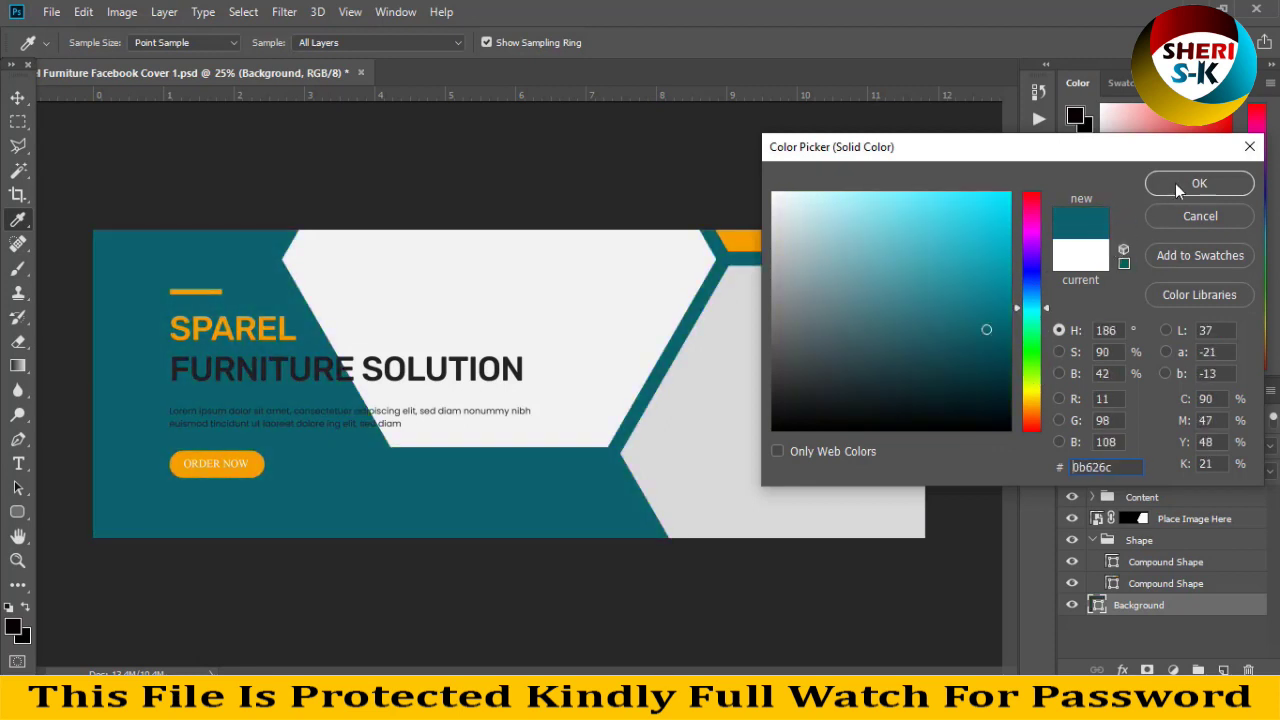
pyautogui.click(1175, 183)
pyautogui.press('v')
pyautogui.click(755, 405)
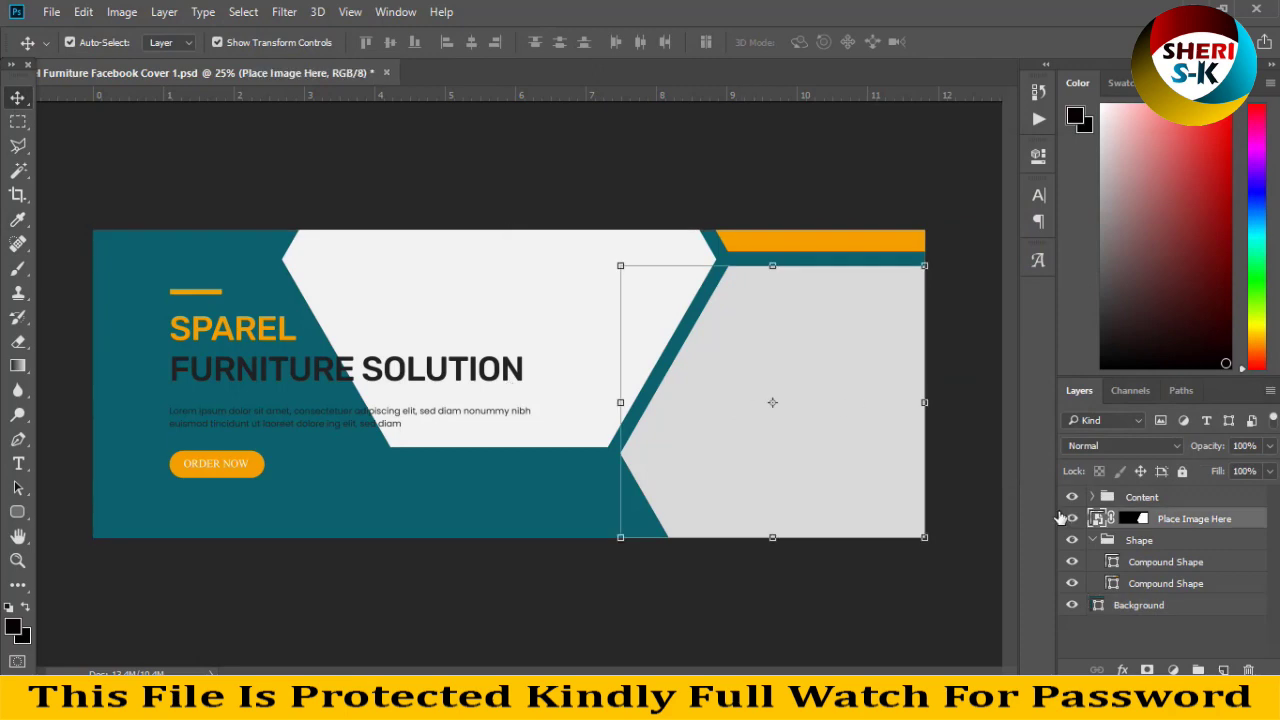
# Open the Place Image Here smart object and bring the green armchair photo into it.
pyautogui.doubleClick(1097, 520)
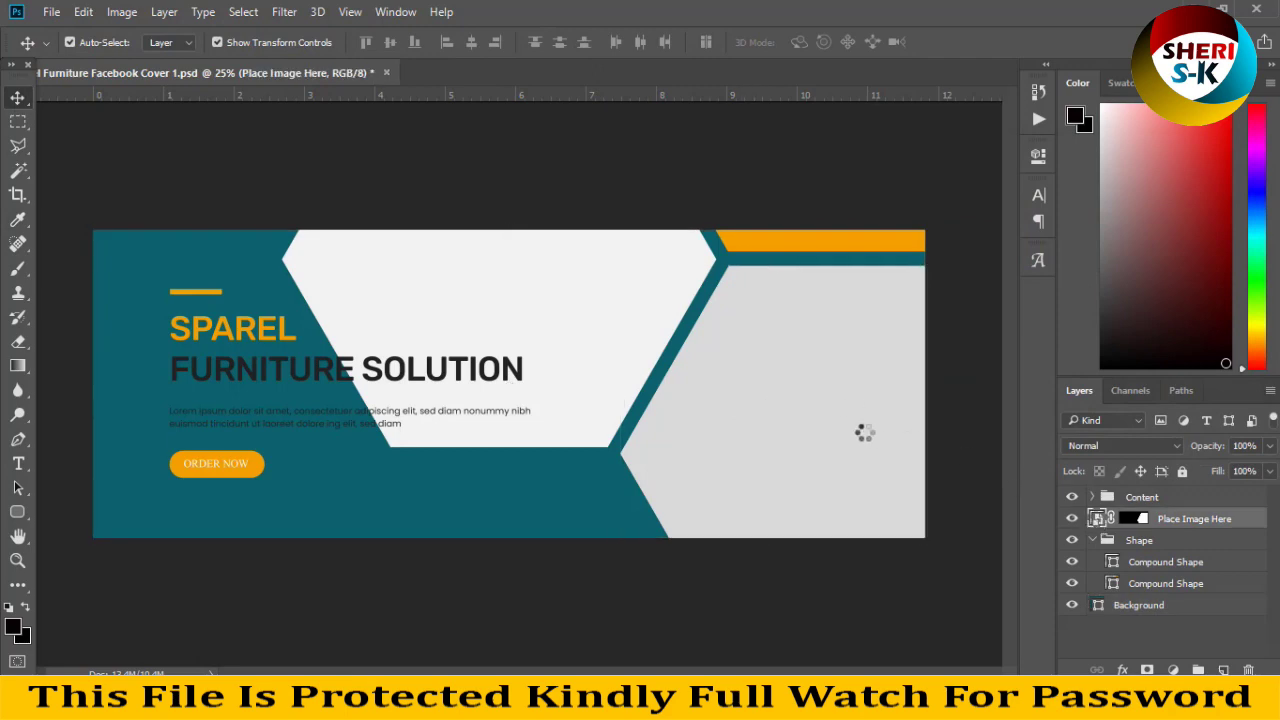
pyautogui.click(63, 15)
pyautogui.click(80, 48)
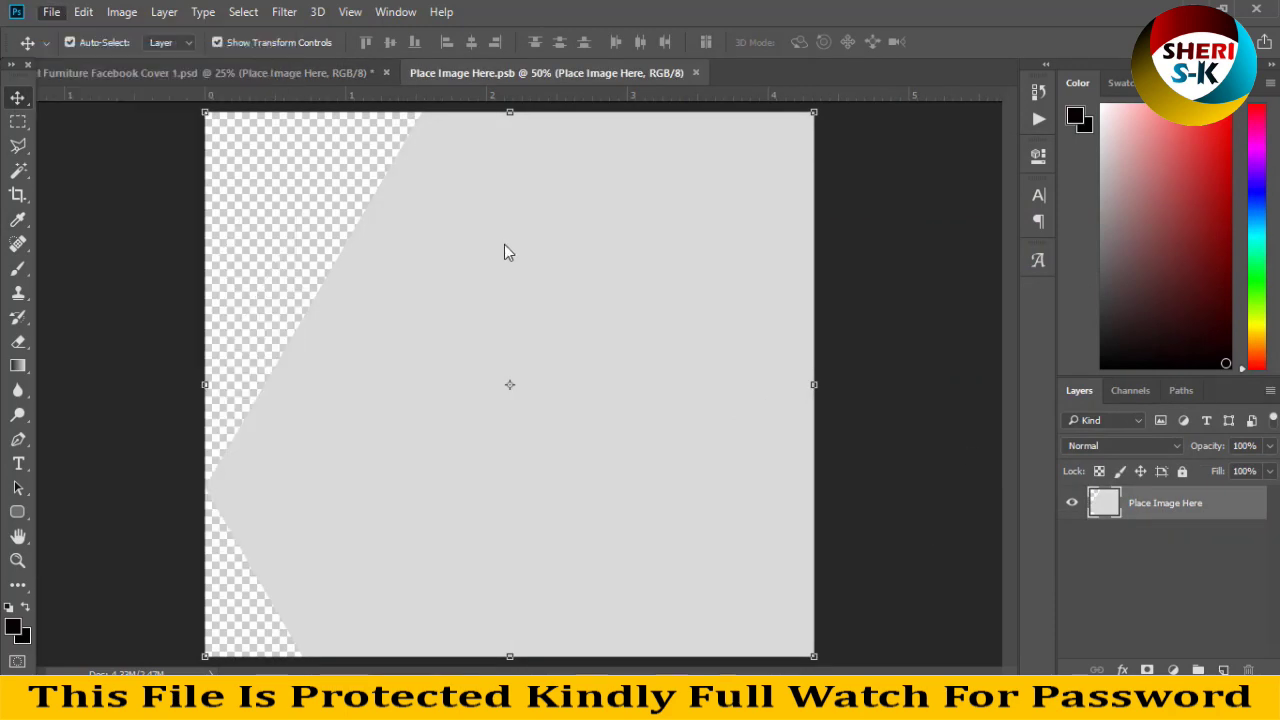
pyautogui.doubleClick(464, 185)
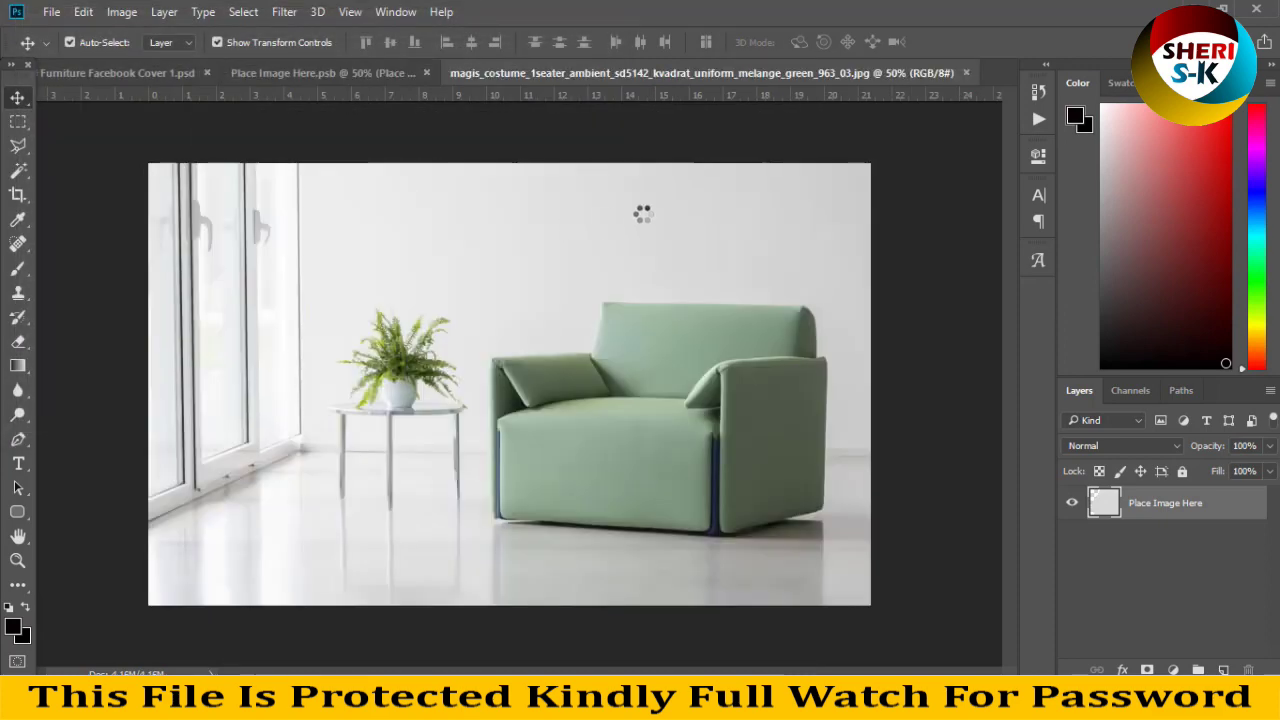
pyautogui.moveTo(720, 72); pyautogui.dragTo(990, 200)
pyautogui.moveTo(1057, 400); pyautogui.dragTo(514, 371)
pyautogui.moveTo(760, 201); pyautogui.dragTo(309, 163)
pyautogui.click(996, 161)
# Scale the armchair photo to about 123.6%, clip it to the placeholder, and save.
pyautogui.moveTo(566, 340); pyautogui.dragTo(486, 262)
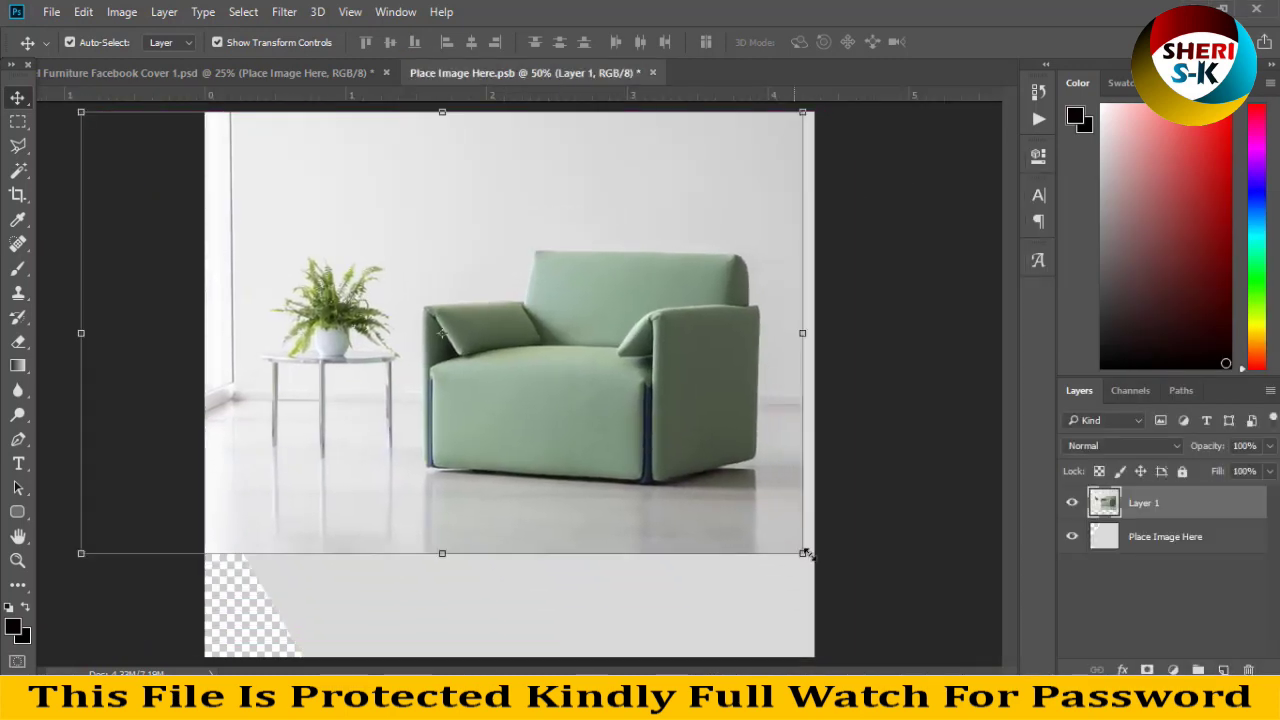
pyautogui.moveTo(802, 553); pyautogui.dragTo(973, 658)
pyautogui.press('Return')
pyautogui.moveTo(612, 485); pyautogui.dragTo(495, 483)
pyautogui.rightClick(1153, 512)
pyautogui.click(866, 436)
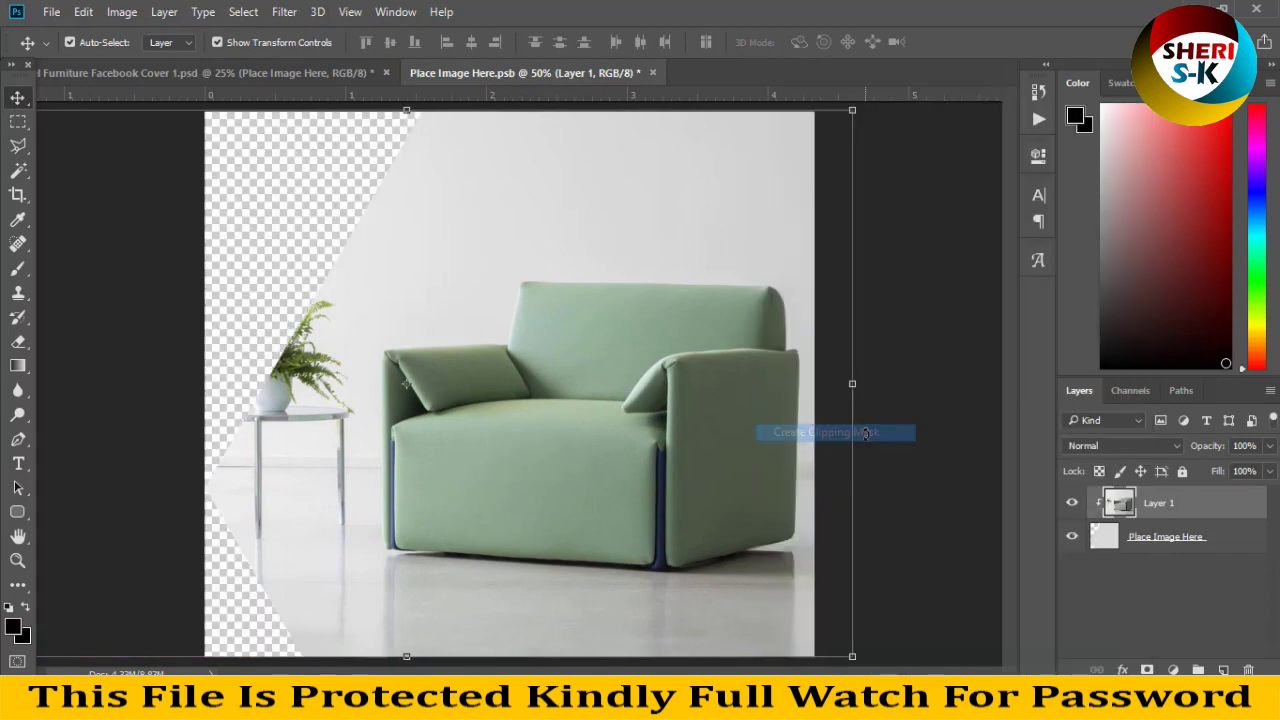
pyautogui.hotkey('ctrl', 's')
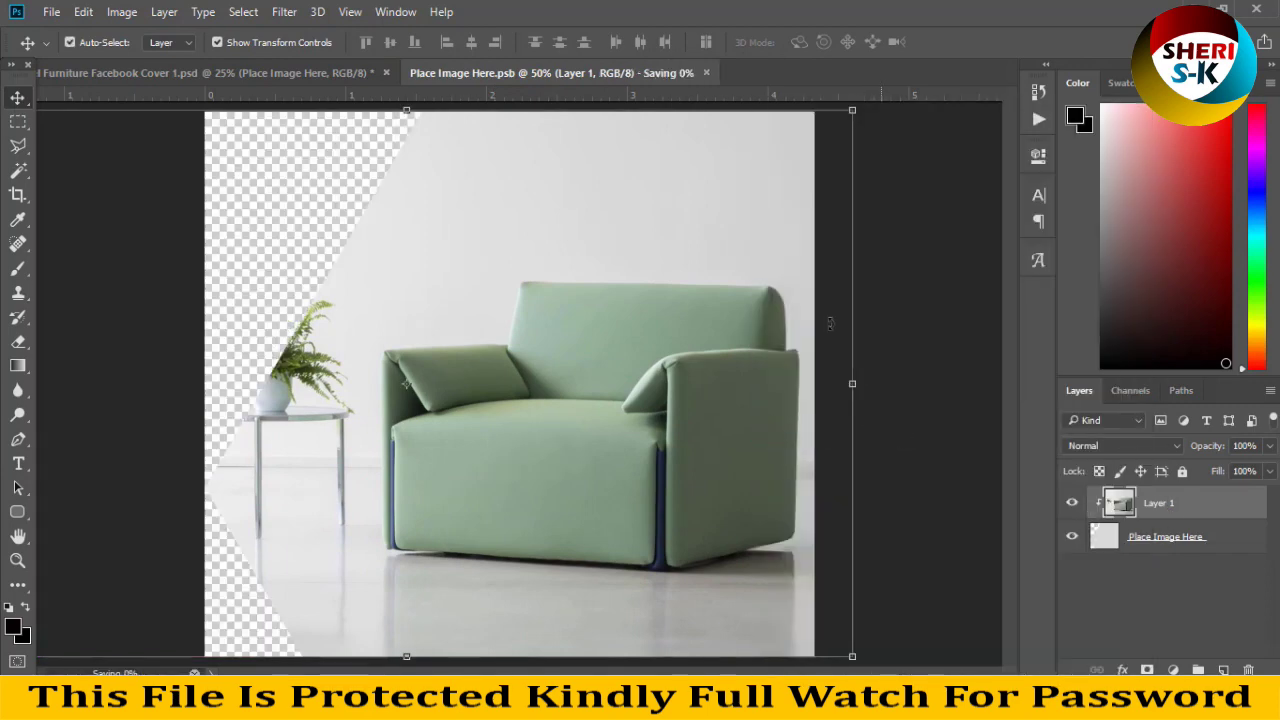
pyautogui.click(645, 73)
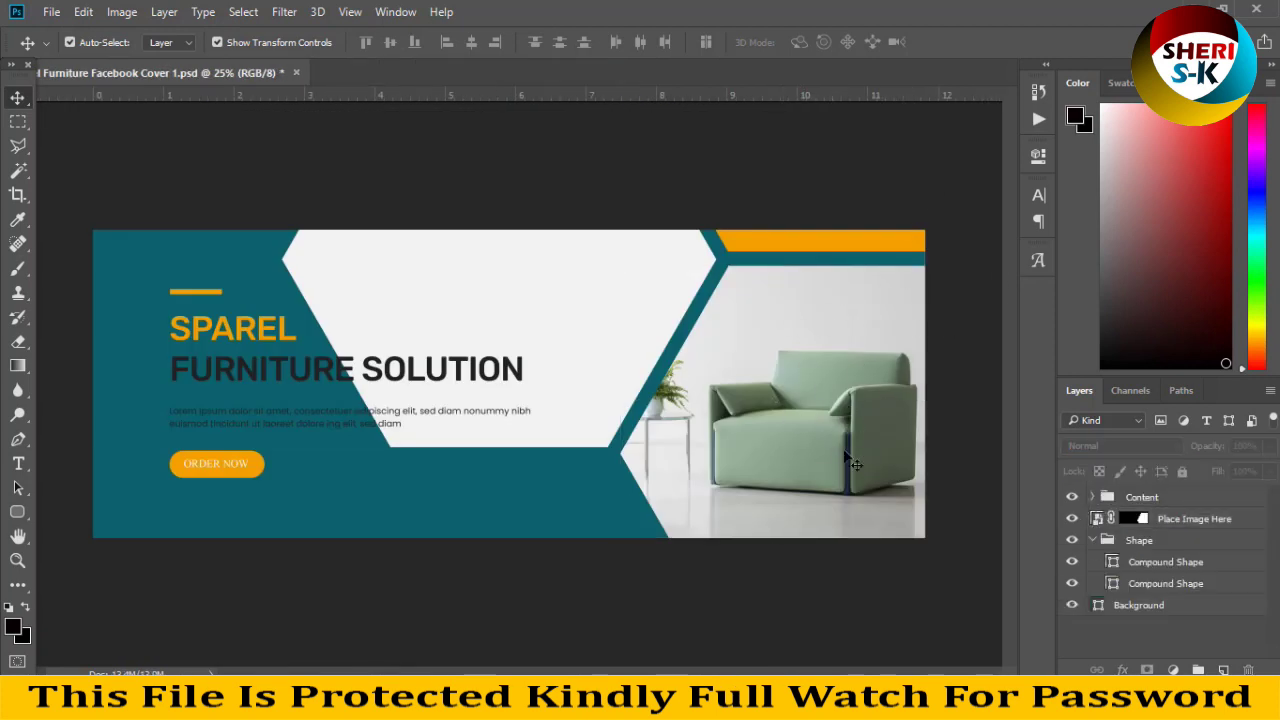
# Bring the red living-room photo into the furniture cover over the centre angled shape.
pyautogui.click(537, 290)
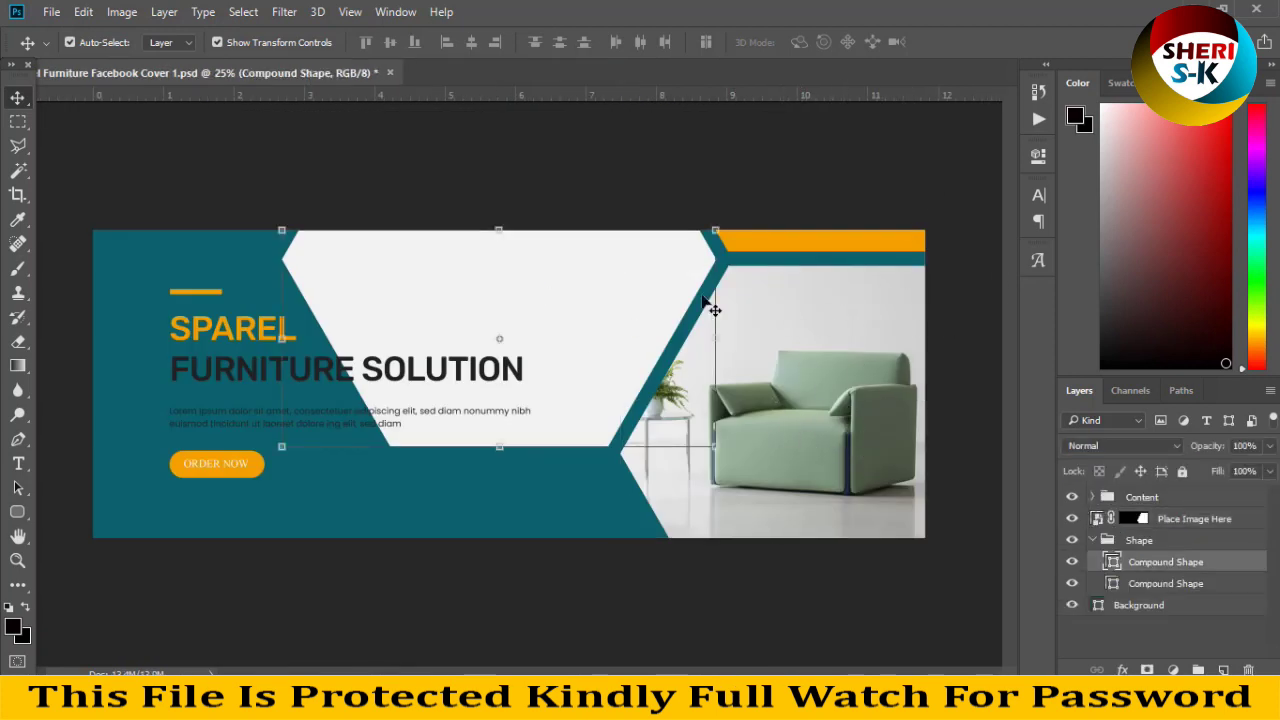
pyautogui.click(51, 11)
pyautogui.click(63, 48)
pyautogui.doubleClick(219, 170)
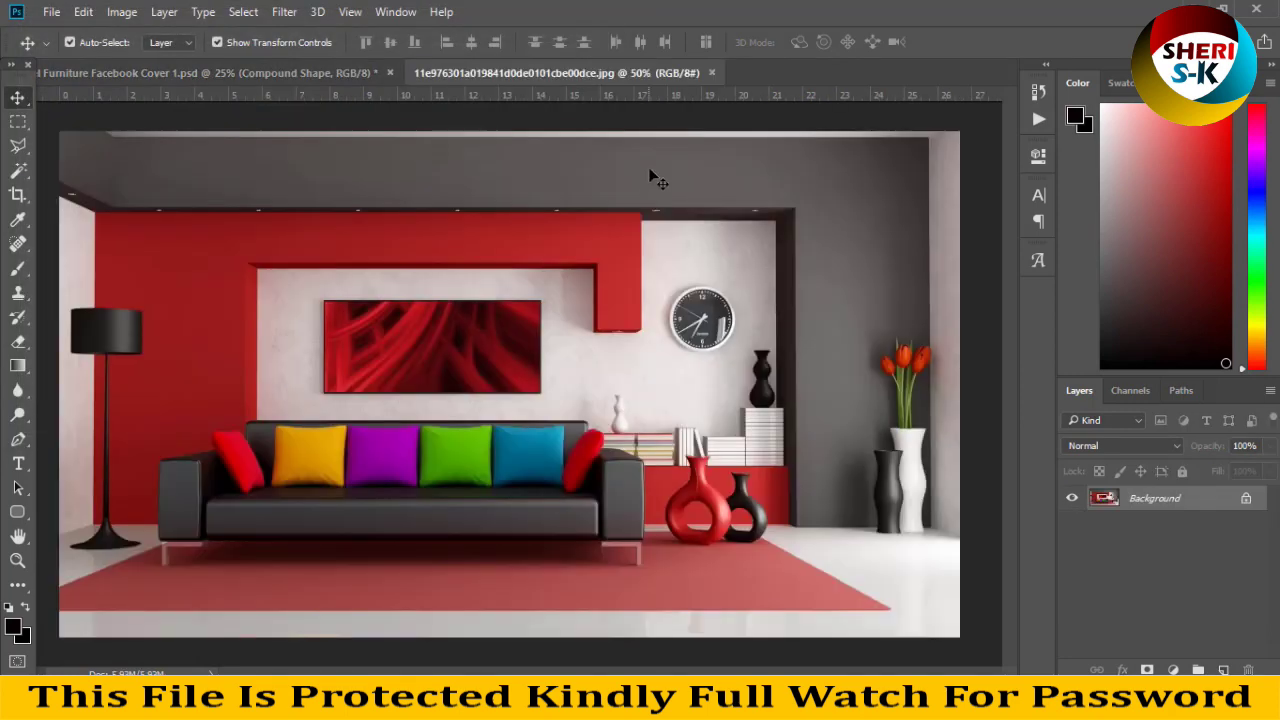
pyautogui.moveTo(593, 80); pyautogui.dragTo(922, 208)
pyautogui.moveTo(877, 277); pyautogui.dragTo(543, 274)
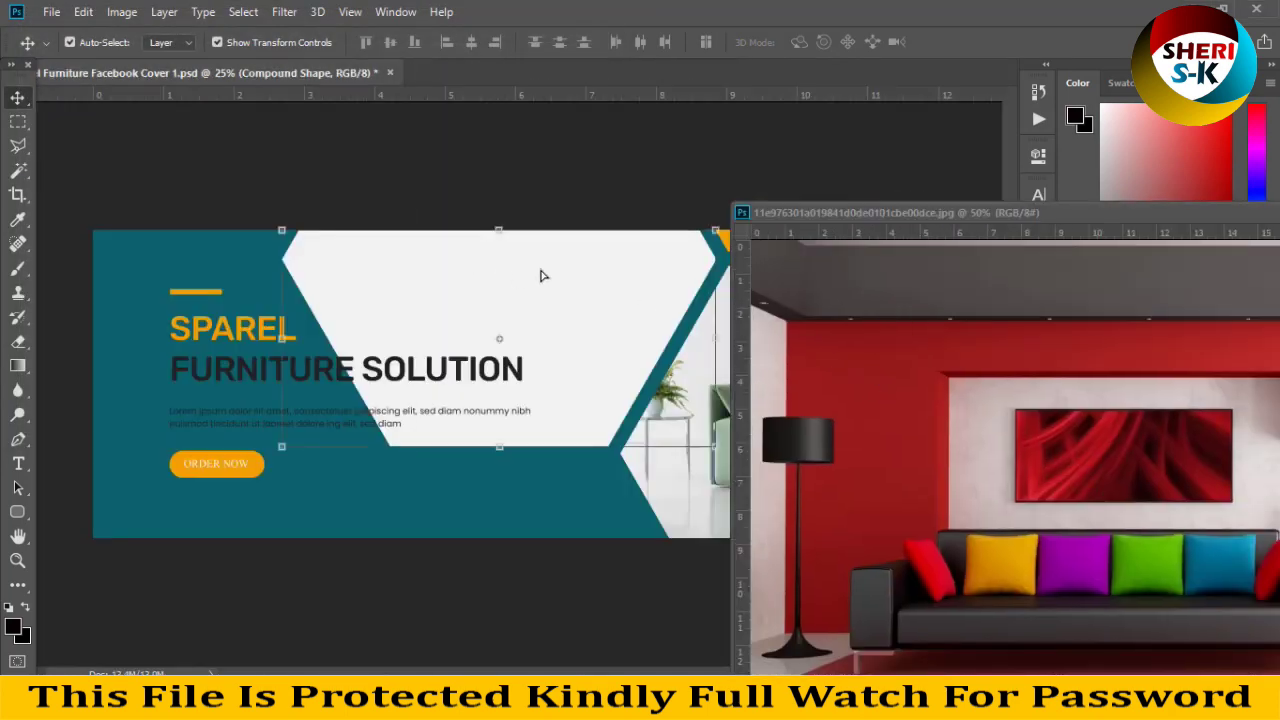
pyautogui.moveTo(1243, 231); pyautogui.dragTo(1121, 217)
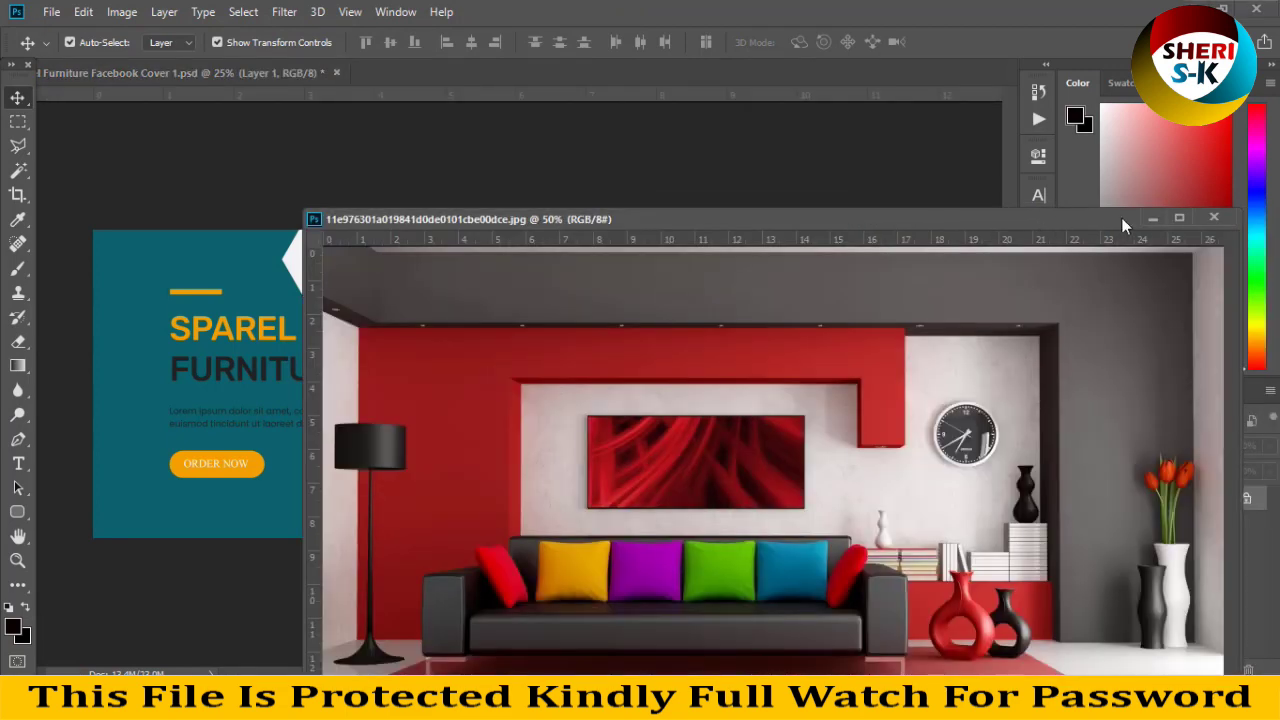
pyautogui.hotkey('ctrl', 'w')
pyautogui.moveTo(660, 257); pyautogui.dragTo(519, 258)
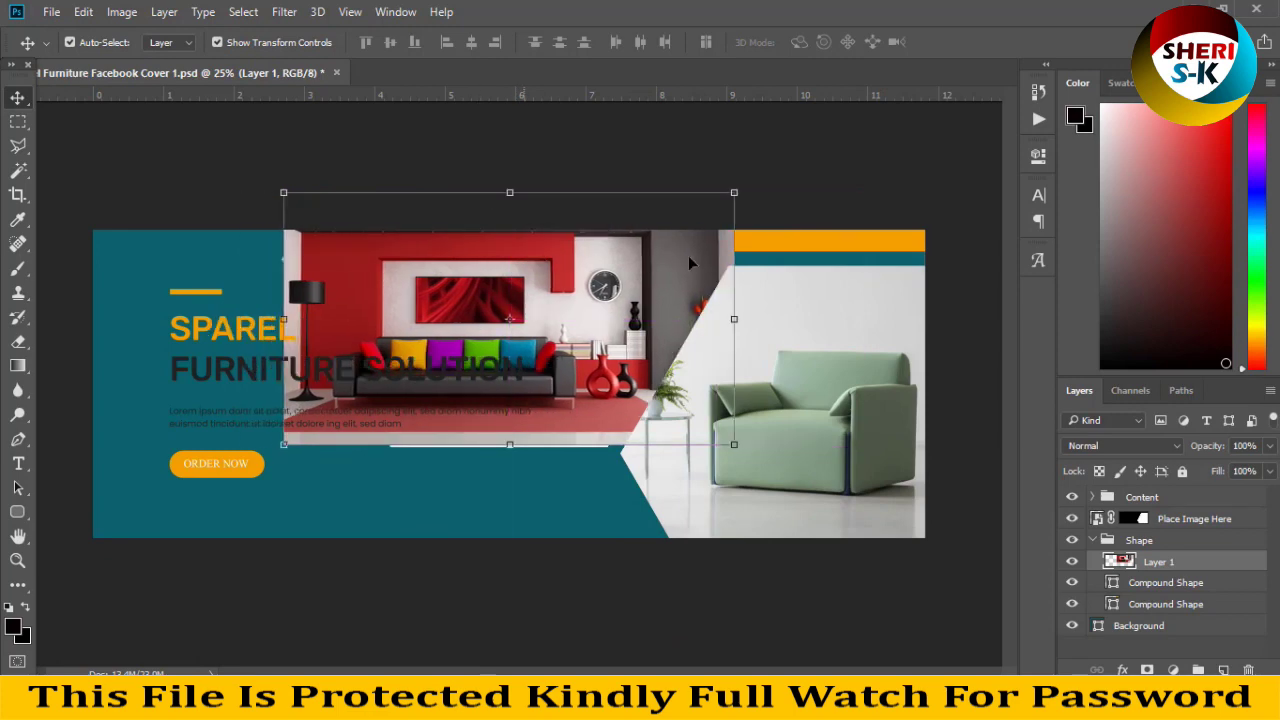
# Clip the room photo to the centre shape and enlarge it to about 108%.
pyautogui.rightClick(1175, 570)
pyautogui.click(912, 428)
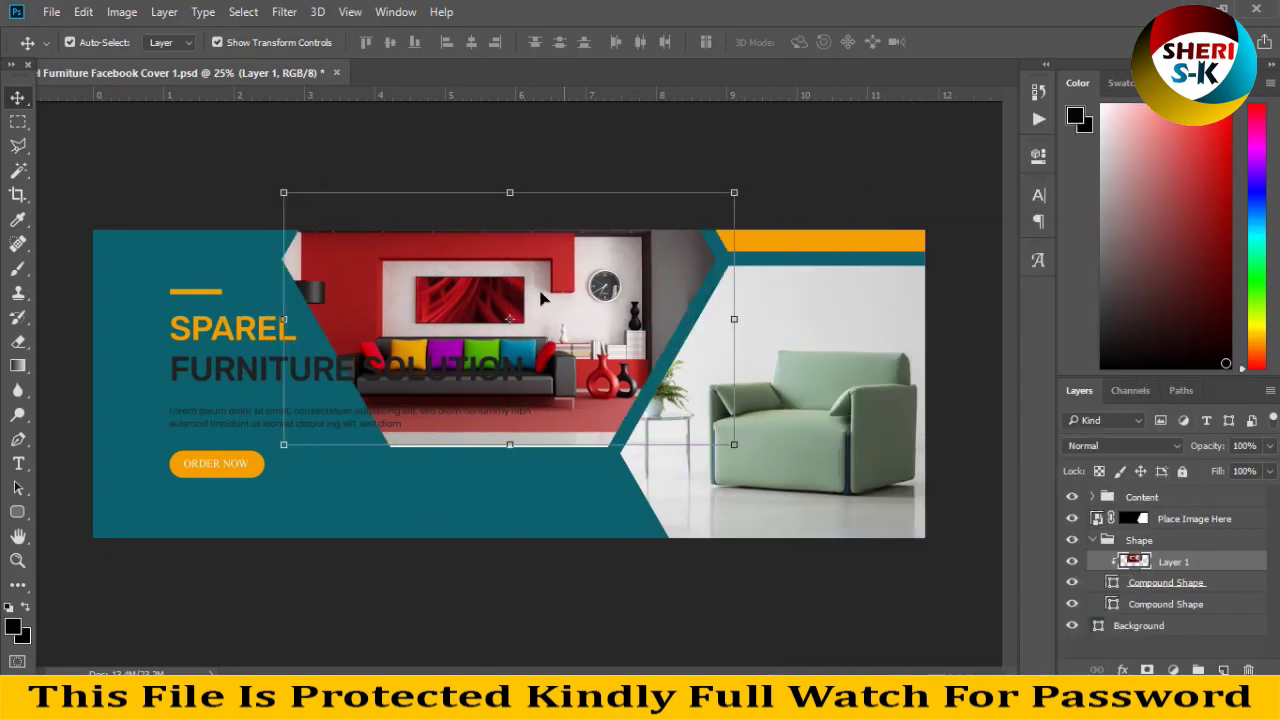
pyautogui.moveTo(497, 287); pyautogui.dragTo(463, 283)
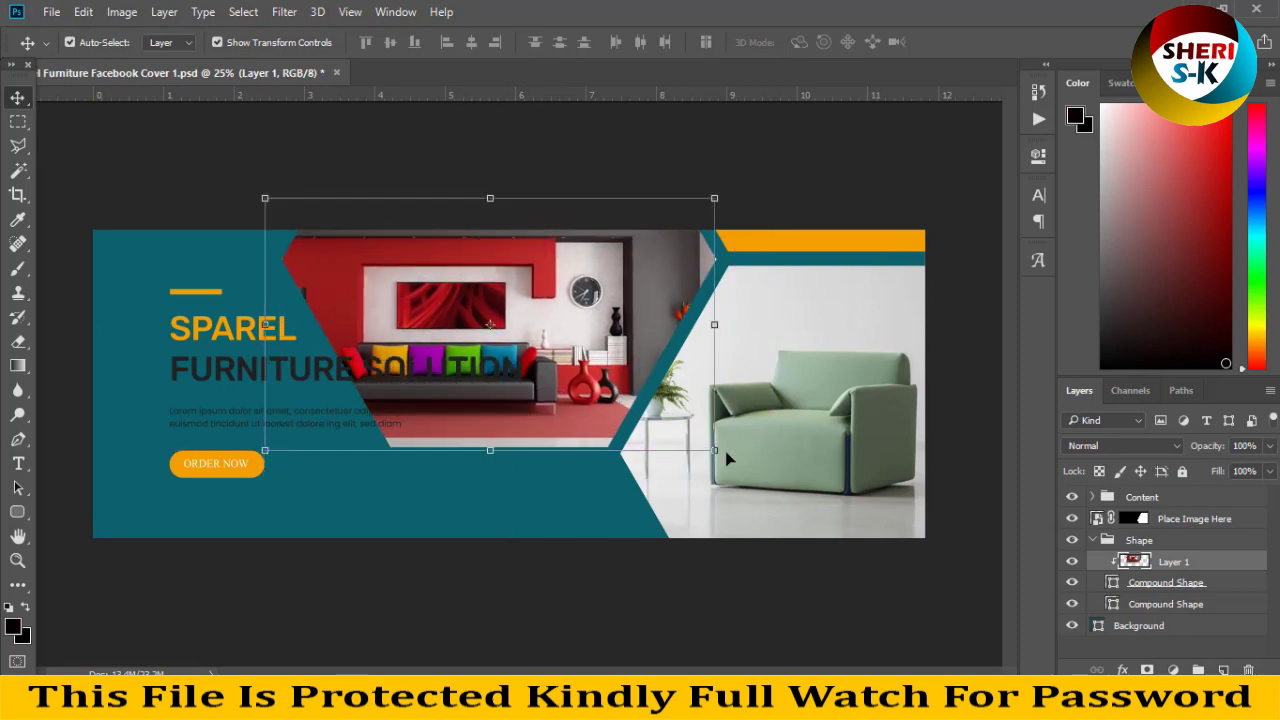
pyautogui.moveTo(714, 450); pyautogui.dragTo(752, 470)
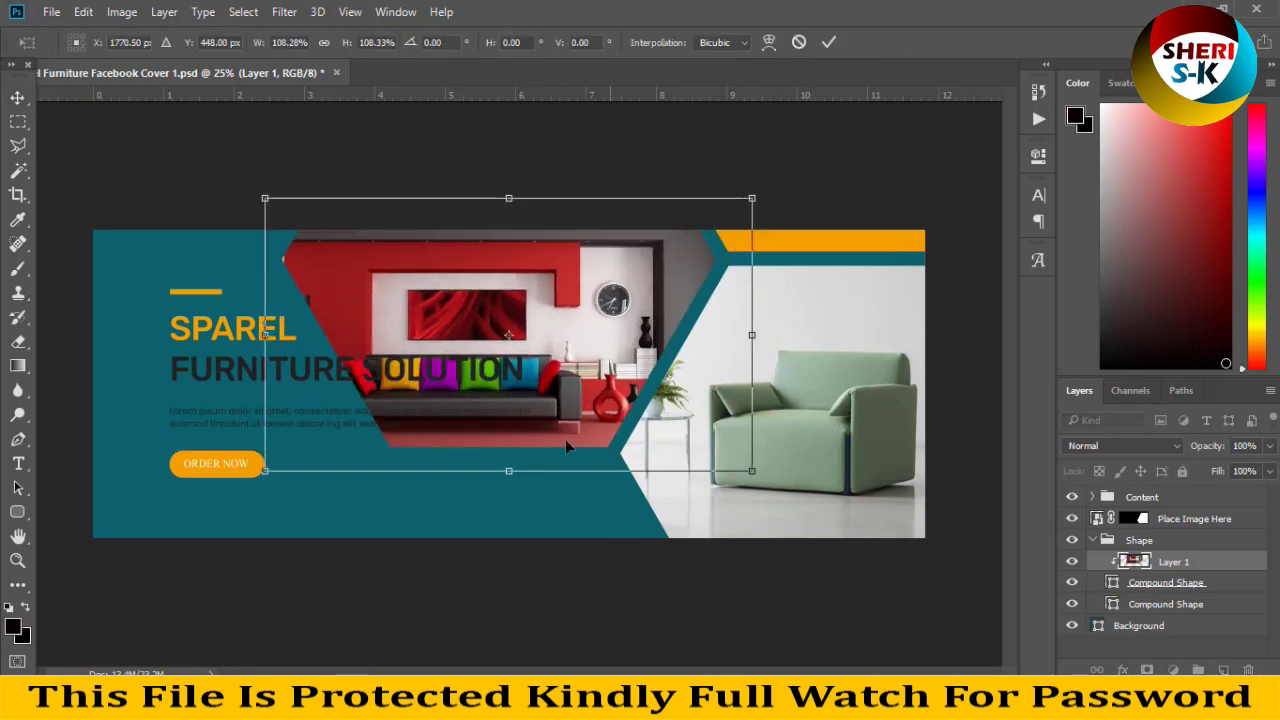
pyautogui.moveTo(492, 414); pyautogui.dragTo(518, 402)
pyautogui.press('Return')
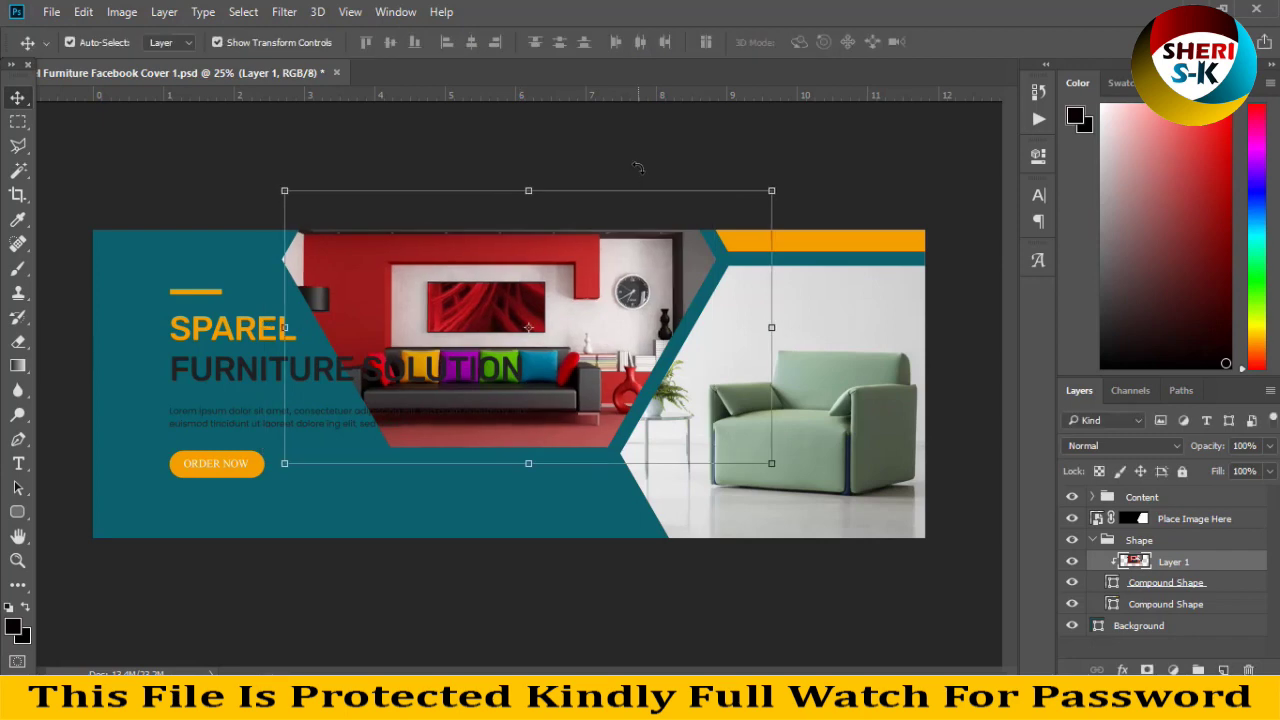
pyautogui.hotkey('ctrl', 't')
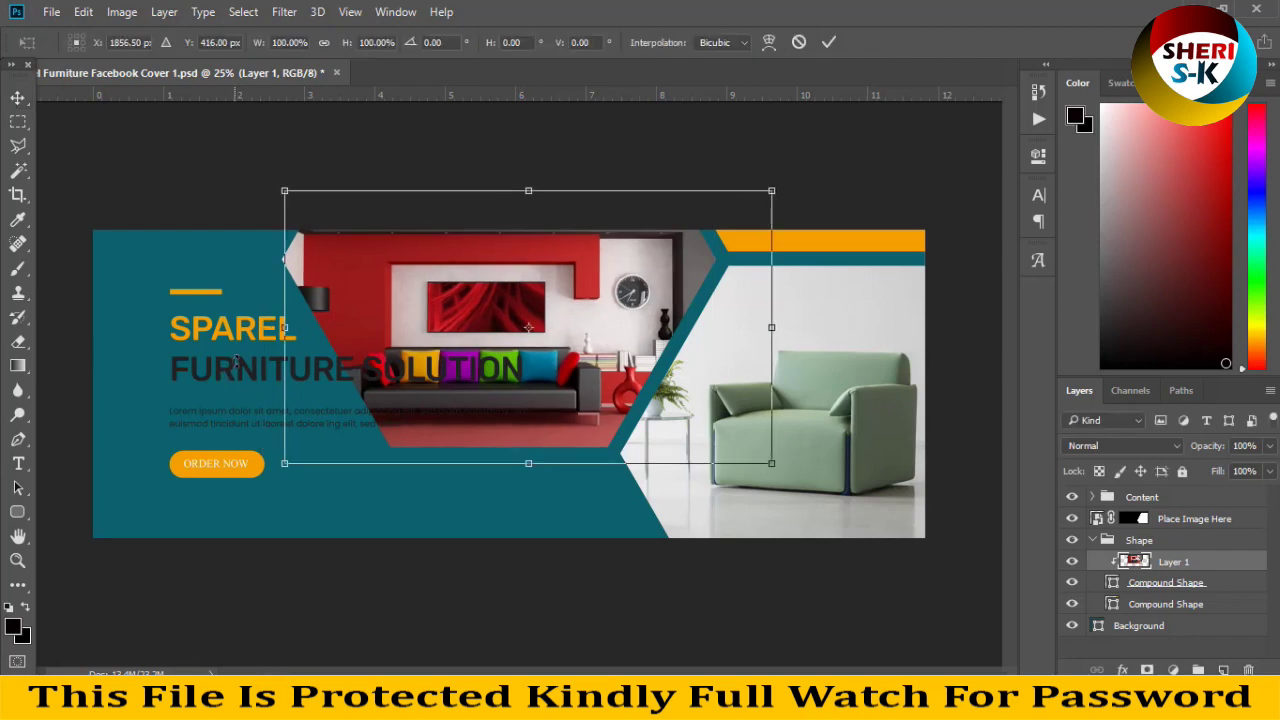
pyautogui.press('Return')
pyautogui.click(390, 145)
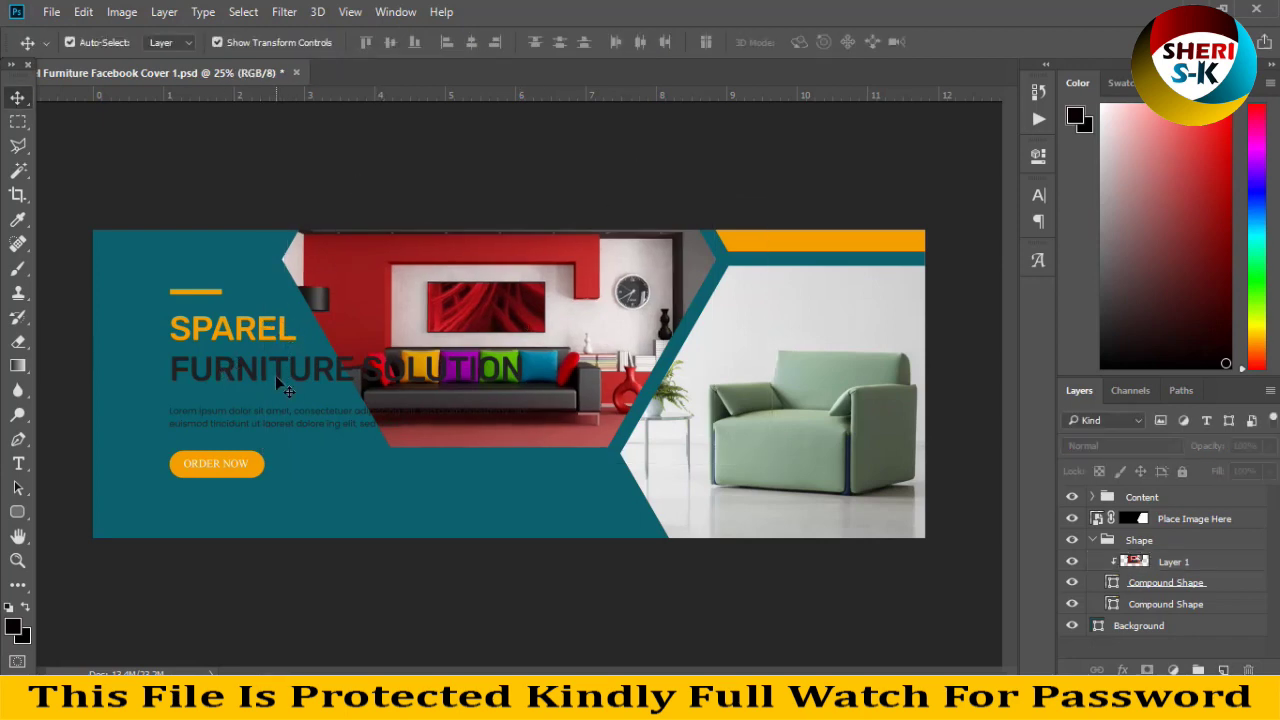
pyautogui.click(275, 375)
# Try a 100% Normal Outer Glow and white Color Overlay on the title, cancel, and close the cover.
pyautogui.click(1126, 668)
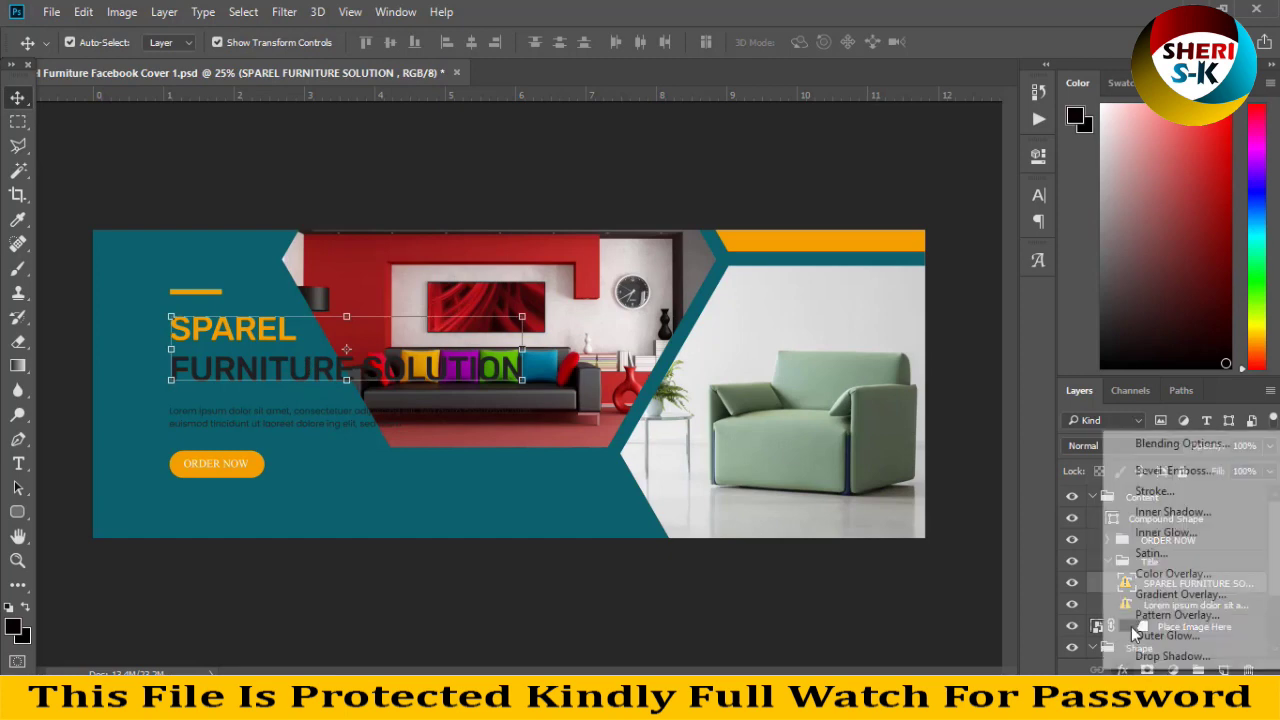
pyautogui.press('Escape')
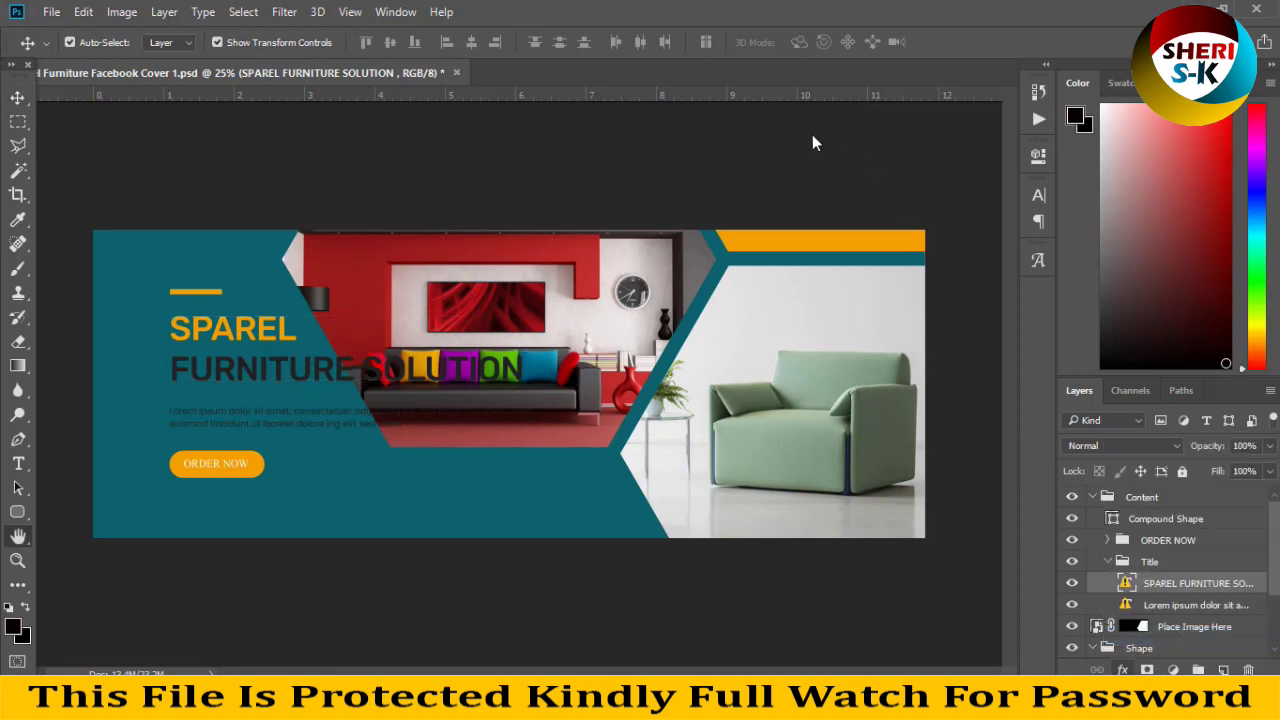
pyautogui.moveTo(706, 218); pyautogui.dragTo(989, 218)
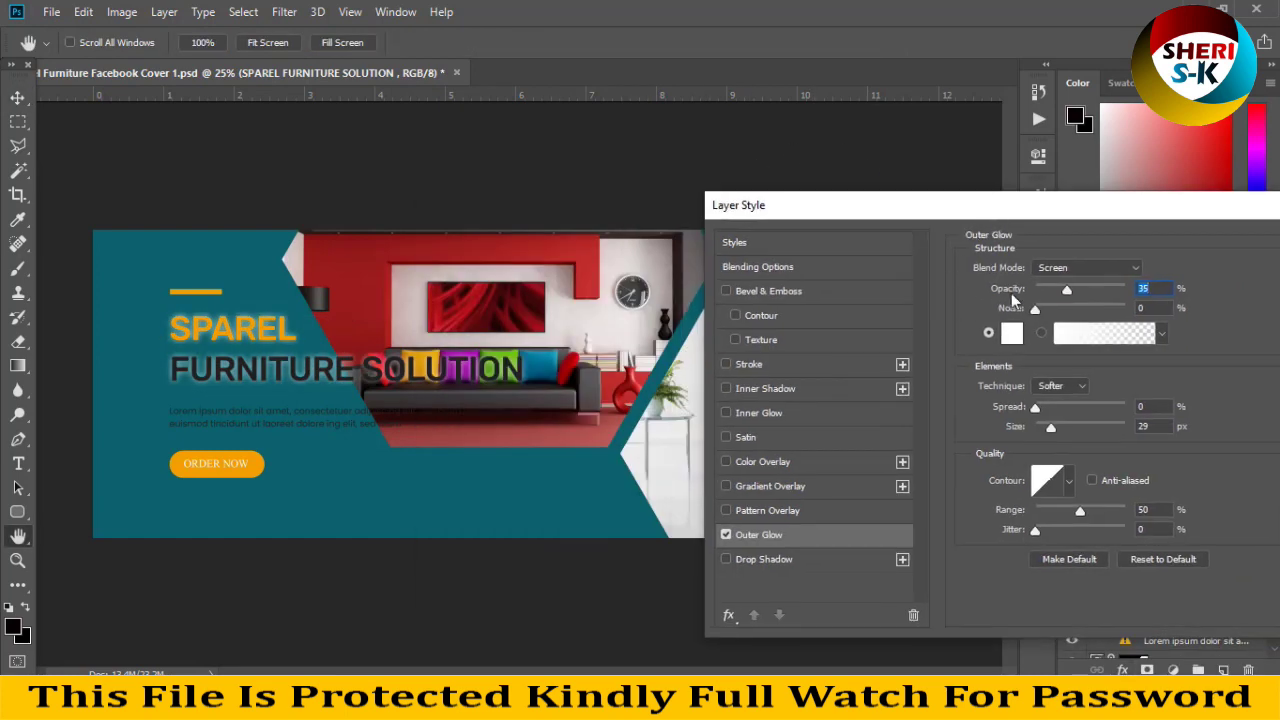
pyautogui.moveTo(1067, 290); pyautogui.dragTo(1130, 290)
pyautogui.click(1087, 267)
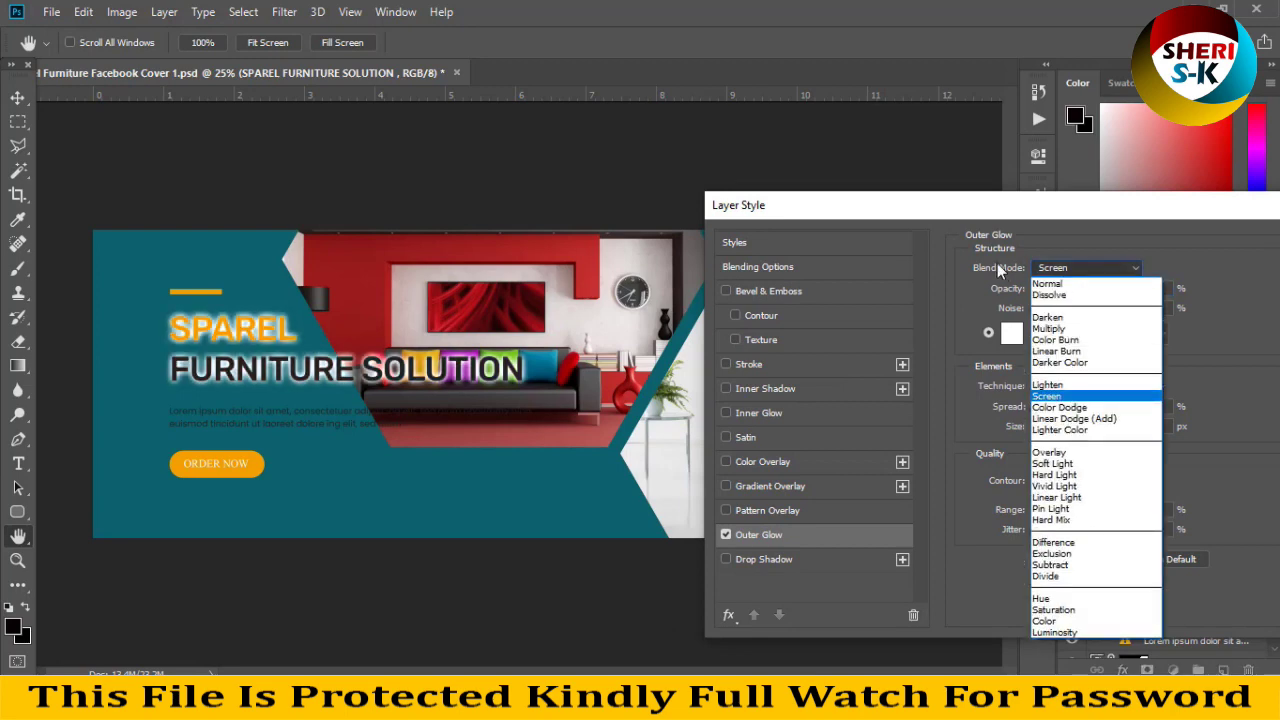
pyautogui.click(1060, 288)
pyautogui.click(726, 535)
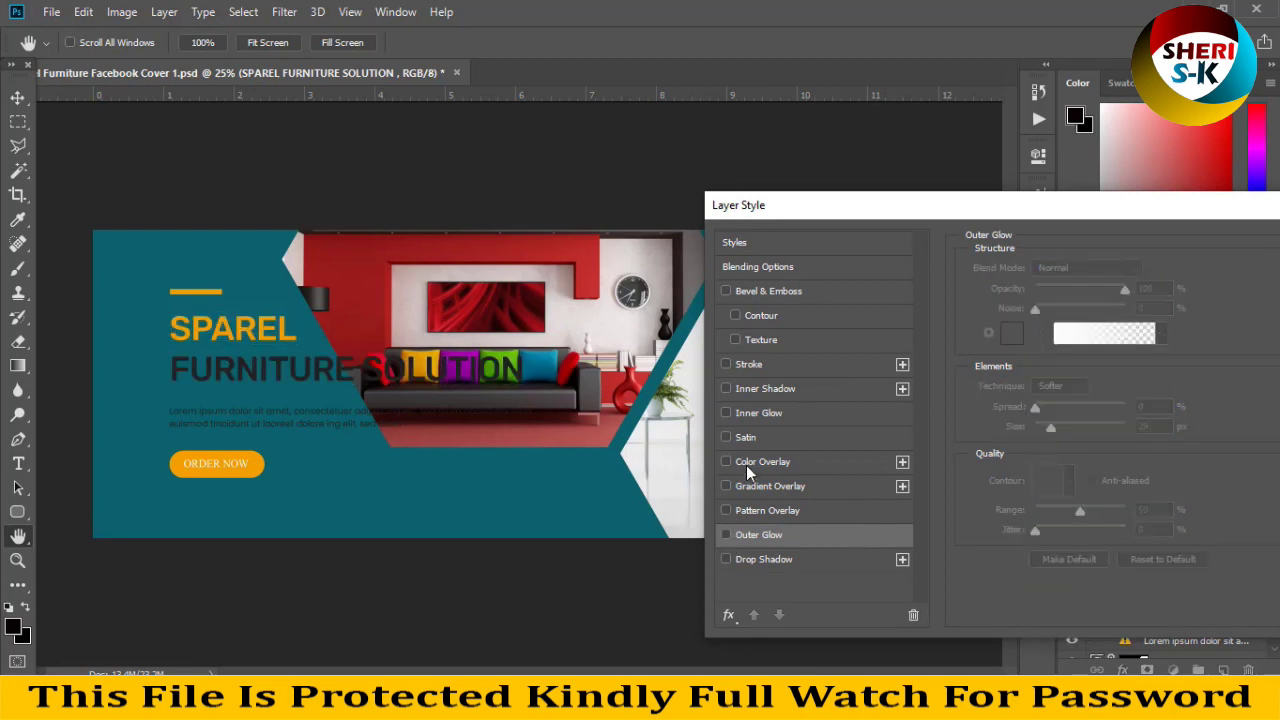
pyautogui.click(733, 462)
pyautogui.moveTo(1195, 210); pyautogui.dragTo(591, 266)
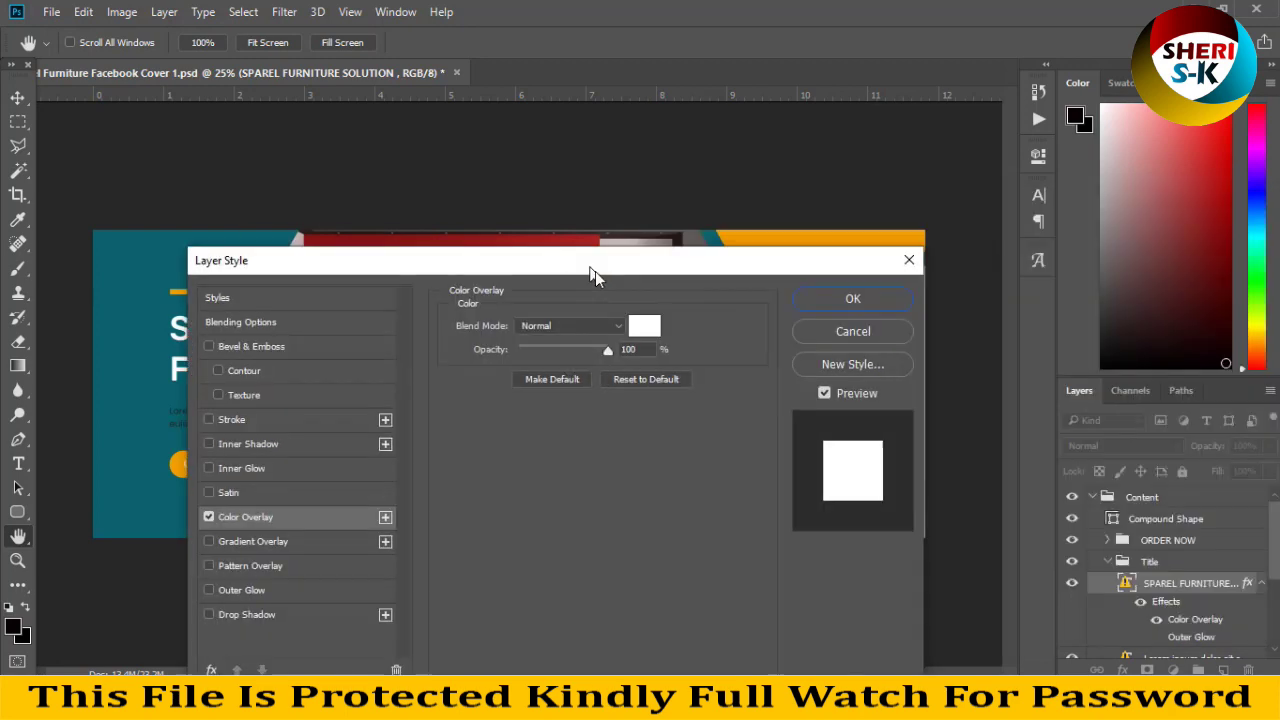
pyautogui.press('Escape')
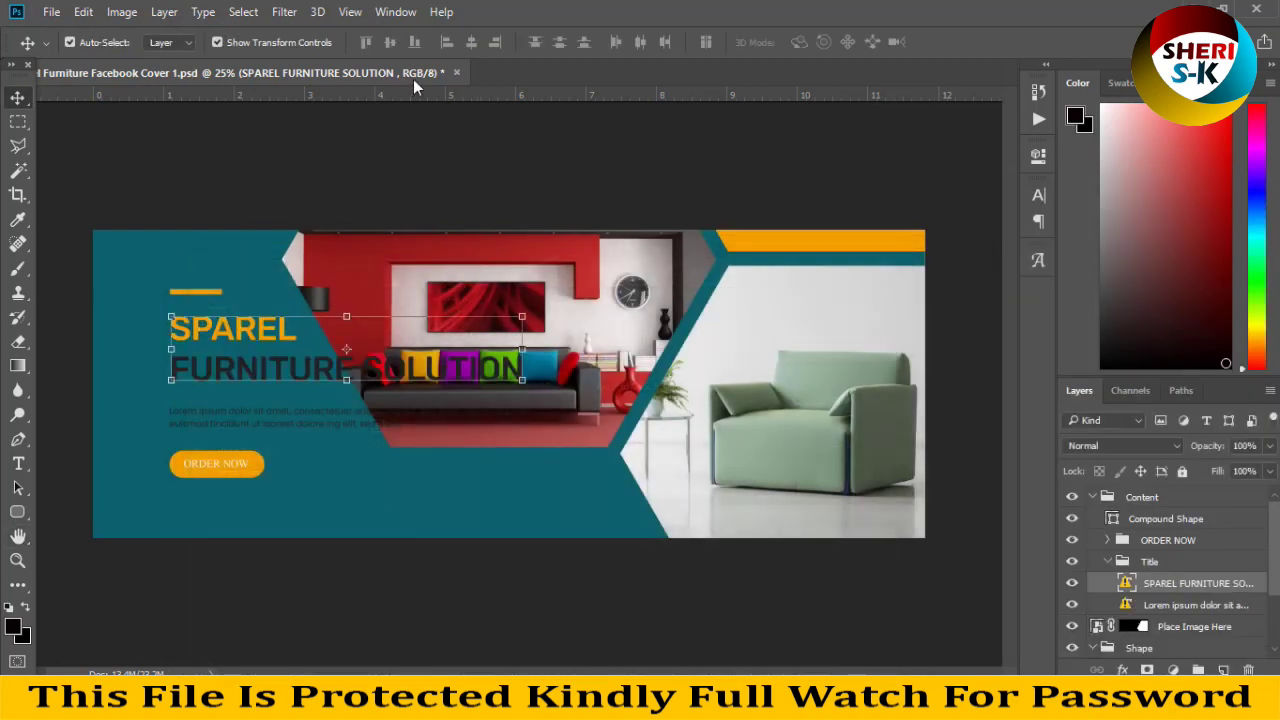
pyautogui.click(454, 74)
# Close the furniture cover without saving and close the image viewer window.
pyautogui.click(642, 276)
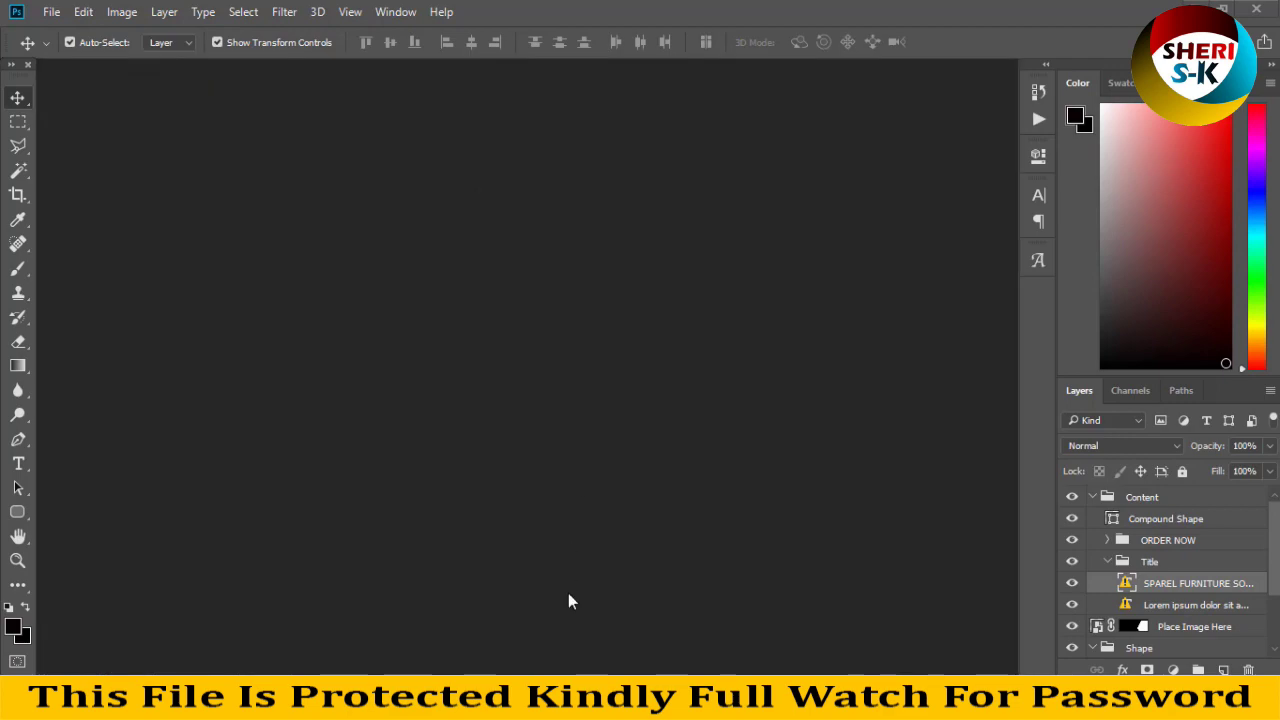
pyautogui.moveTo(578, 643)
pyautogui.click(706, 560)
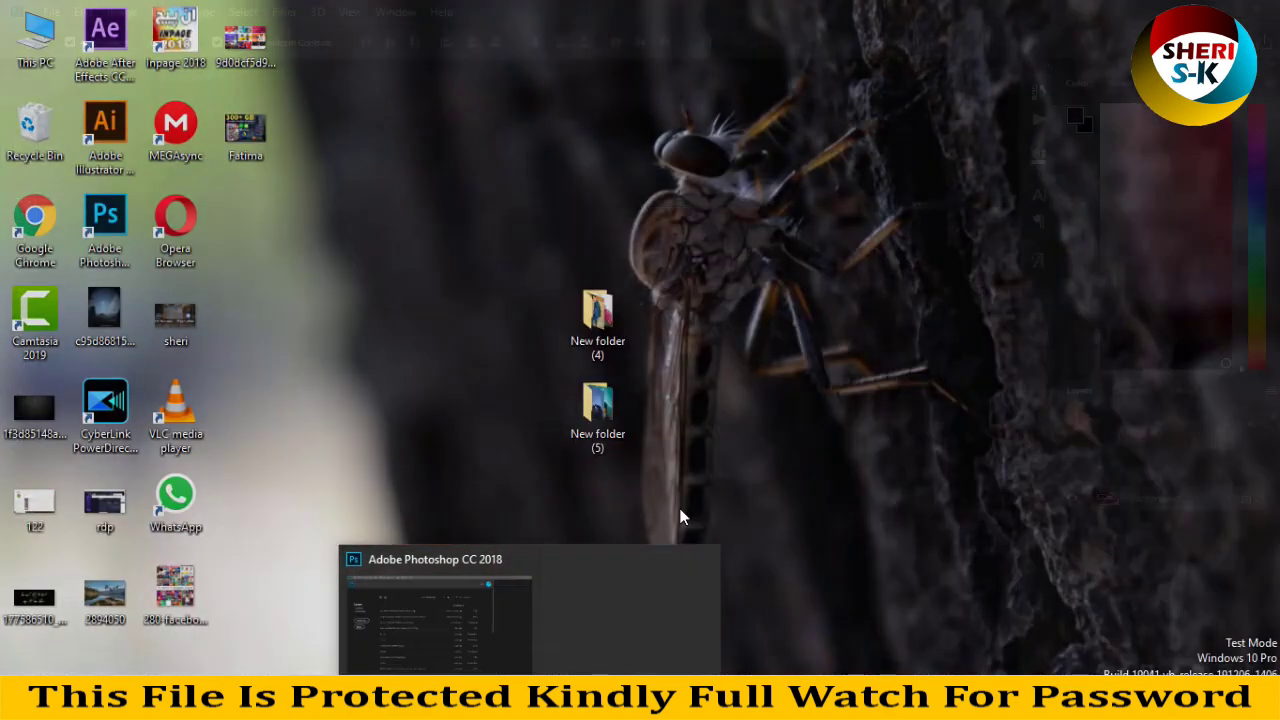
# Navigate File Explorer from the furniture PSD folder to the Spring folder.
pyautogui.hotkey('alt', 'Tab')
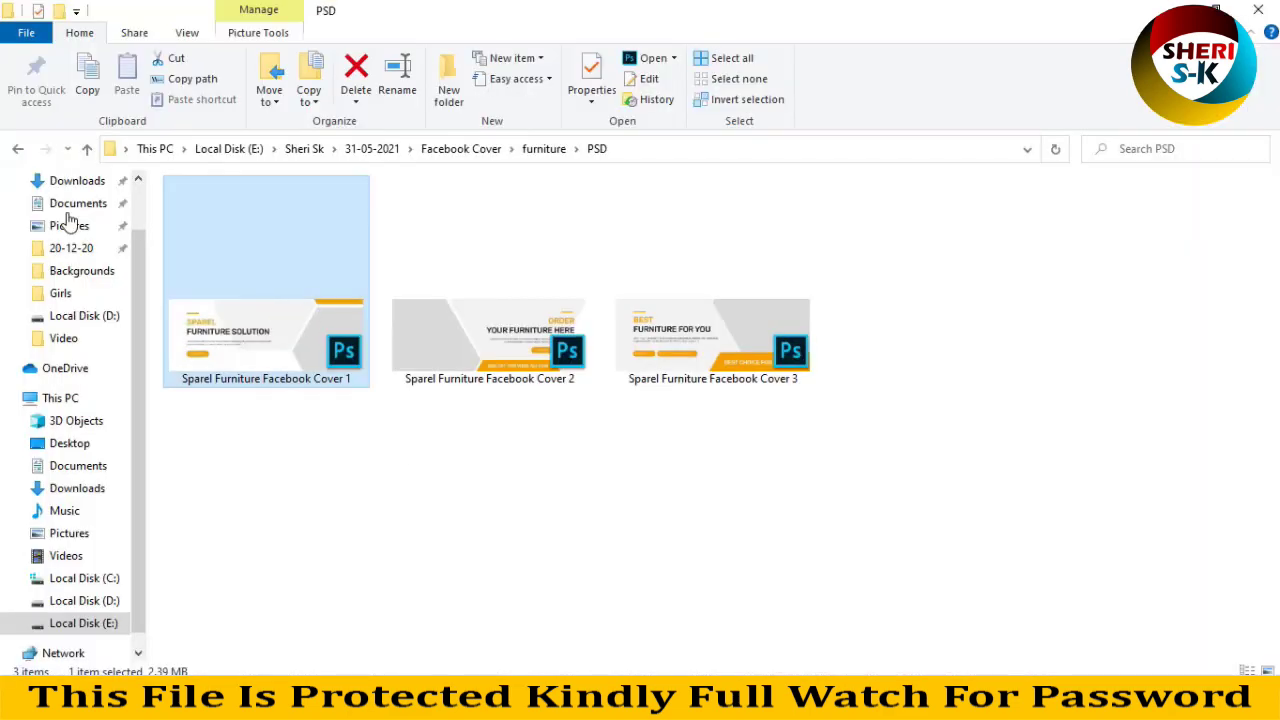
pyautogui.click(15, 148)
pyautogui.click(15, 148)
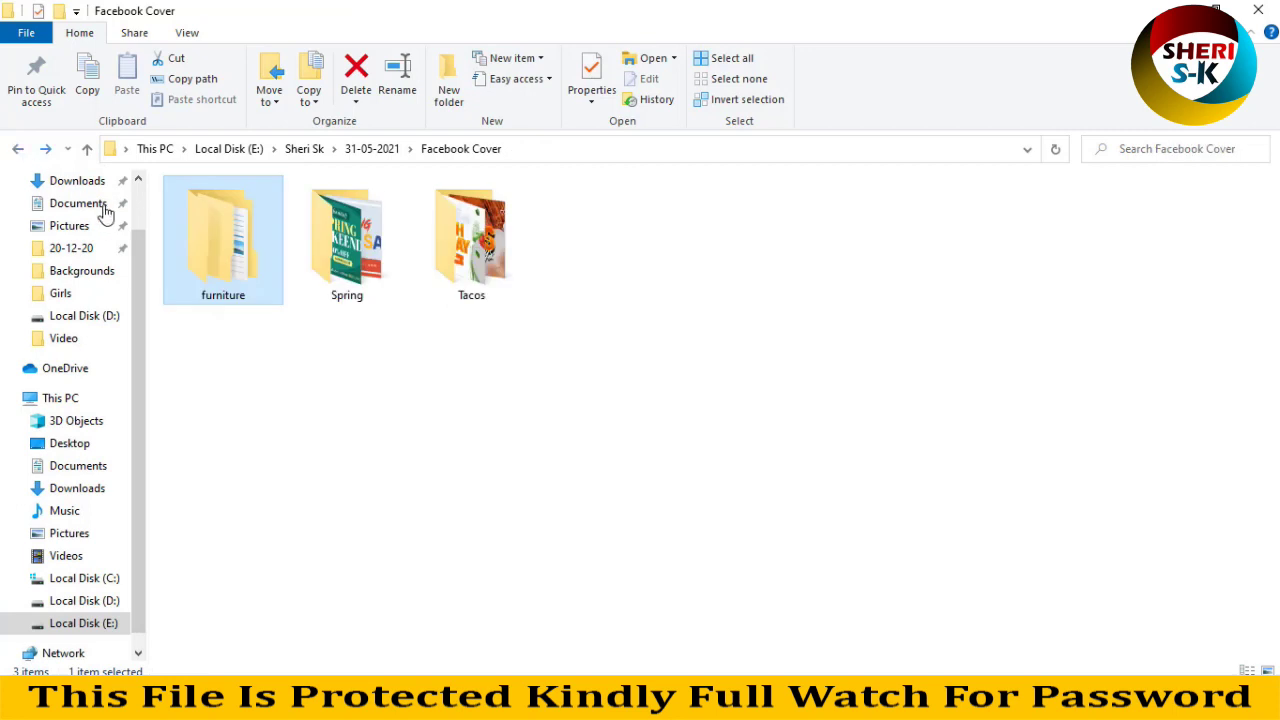
pyautogui.doubleClick(233, 257)
pyautogui.doubleClick(612, 260)
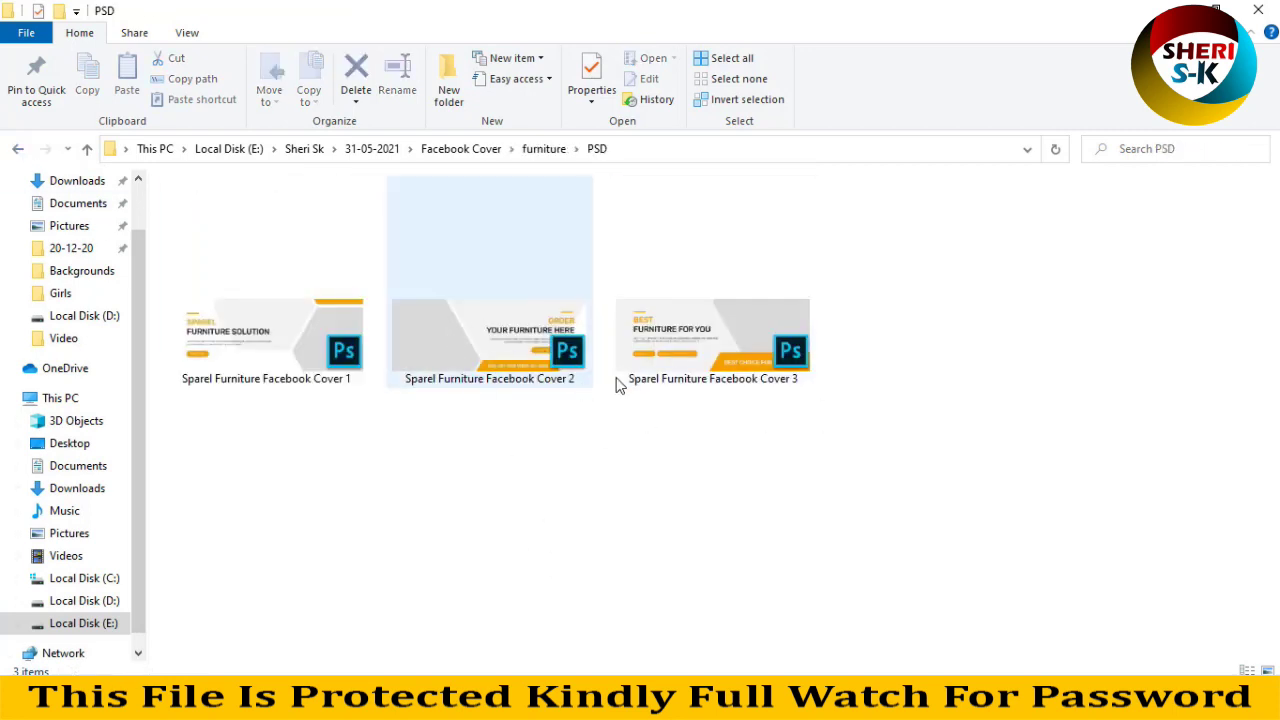
pyautogui.doubleClick(25, 146)
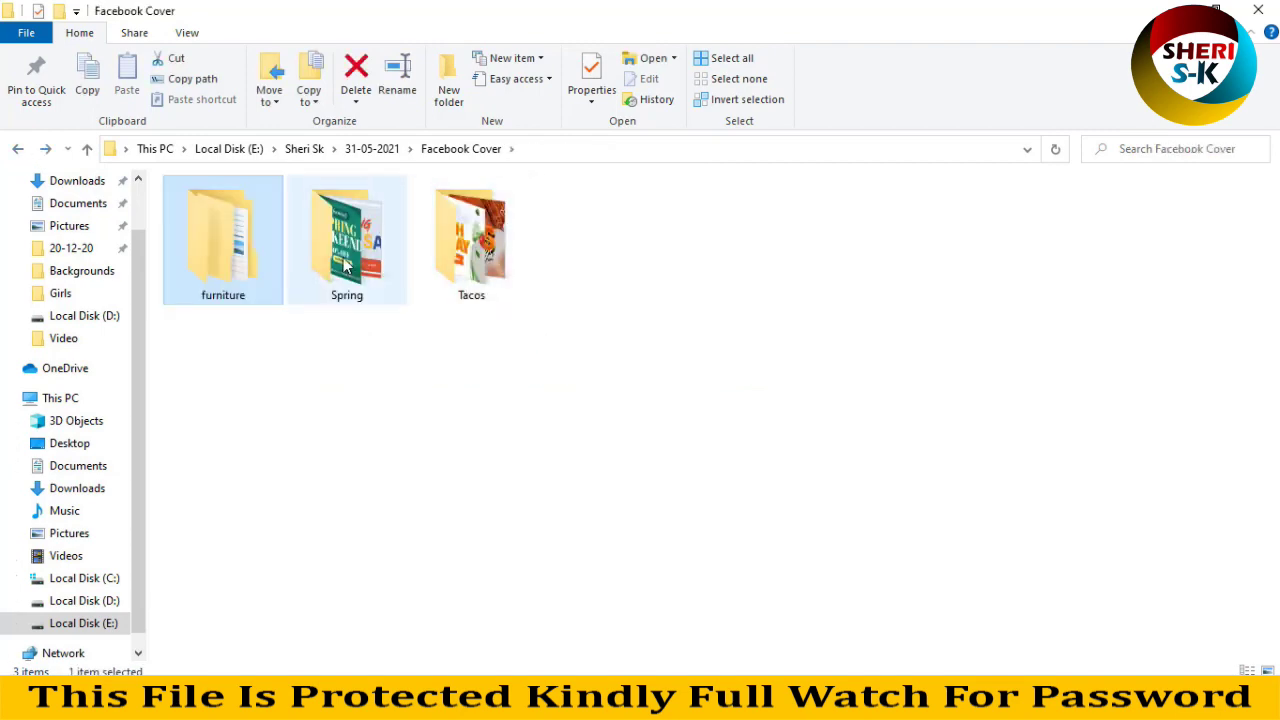
pyautogui.doubleClick(344, 263)
pyautogui.keyDown('ctrl'); pyautogui.scroll(5, 411, 259); pyautogui.keyUp('ctrl')
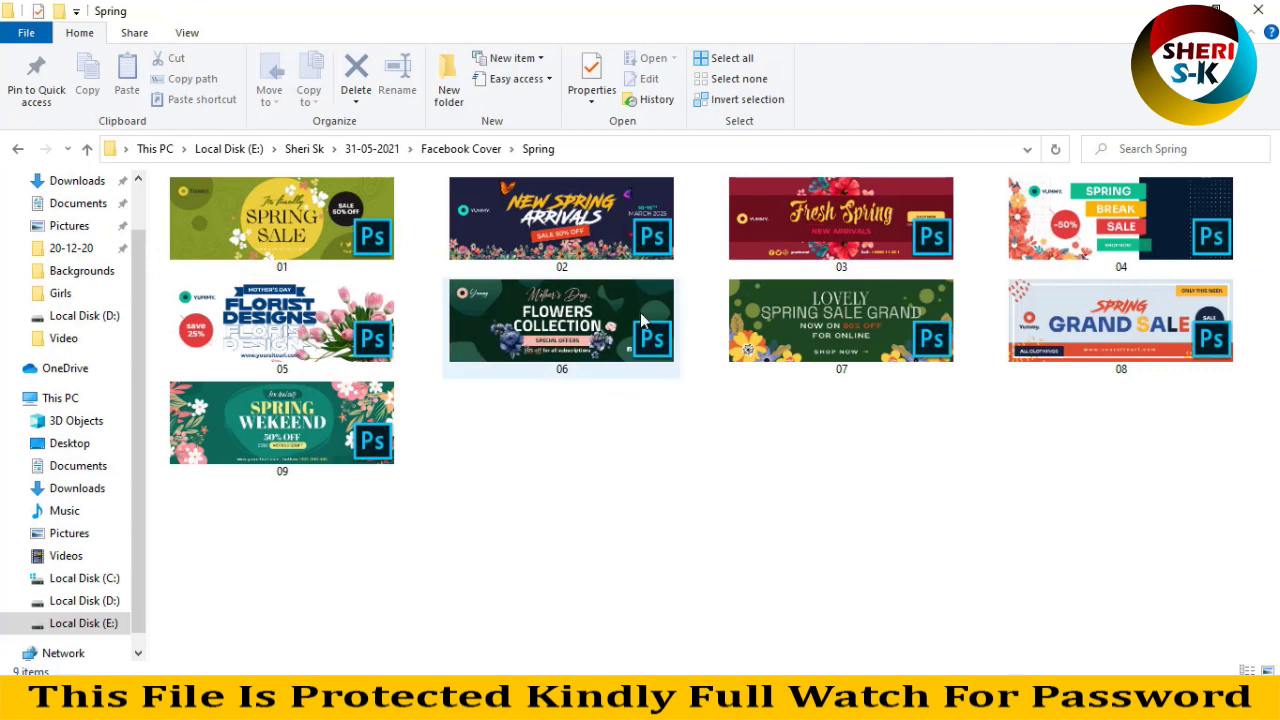
# Open Spring cover 04.psd, then browse to photo 5 in D: > Girls > Sale Photos.
pyautogui.moveTo(1100, 234); pyautogui.dragTo(438, 170)
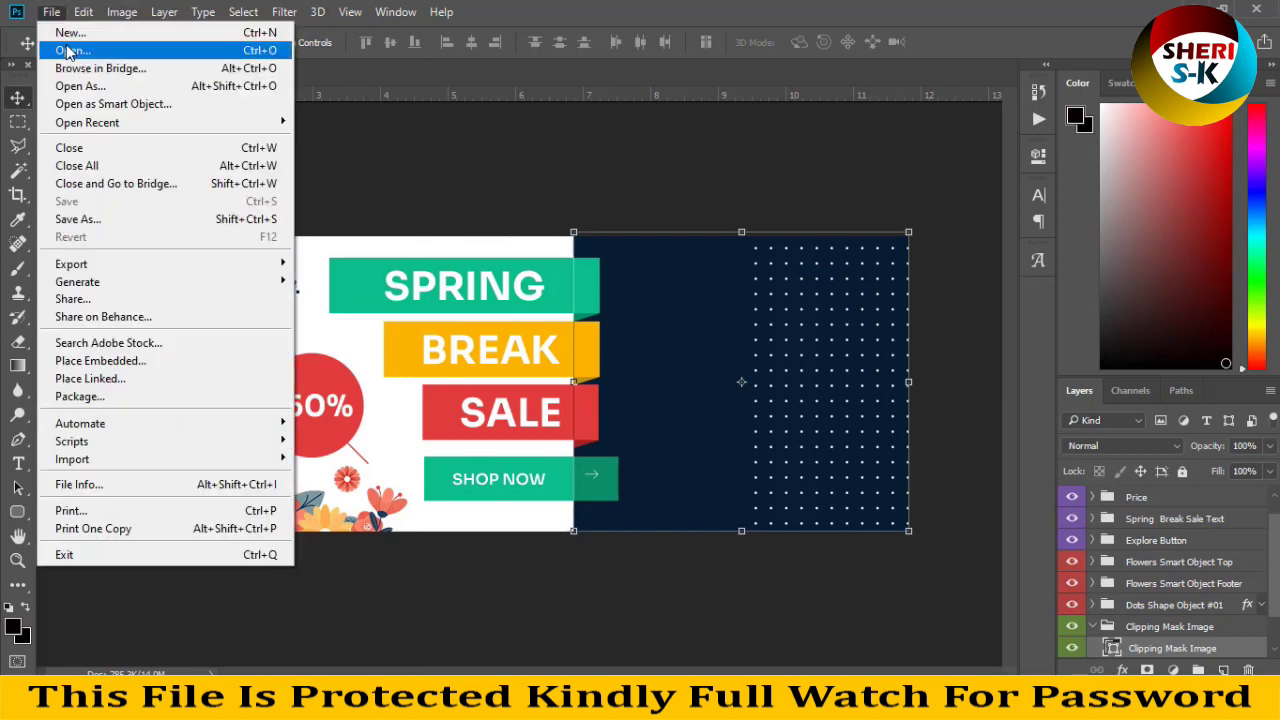
pyautogui.click(68, 52)
pyautogui.click(100, 318)
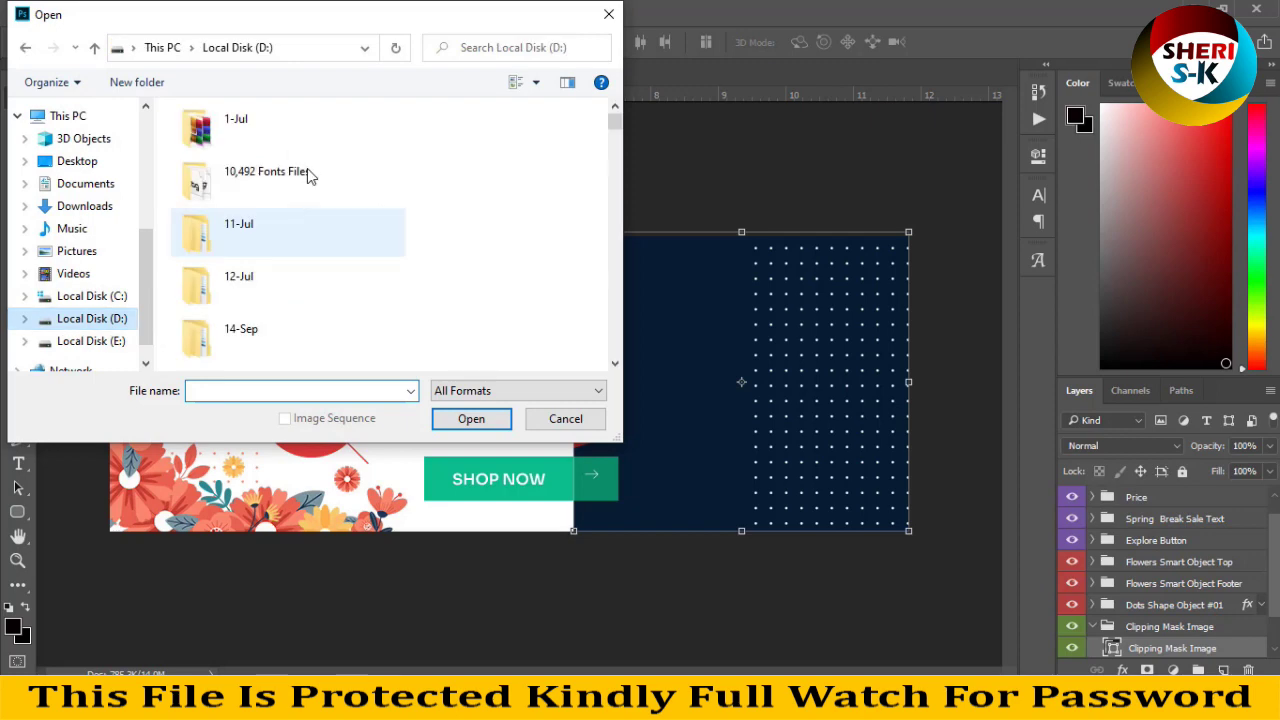
pyautogui.click(297, 256)
pyautogui.scroll(-5, 285, 230)
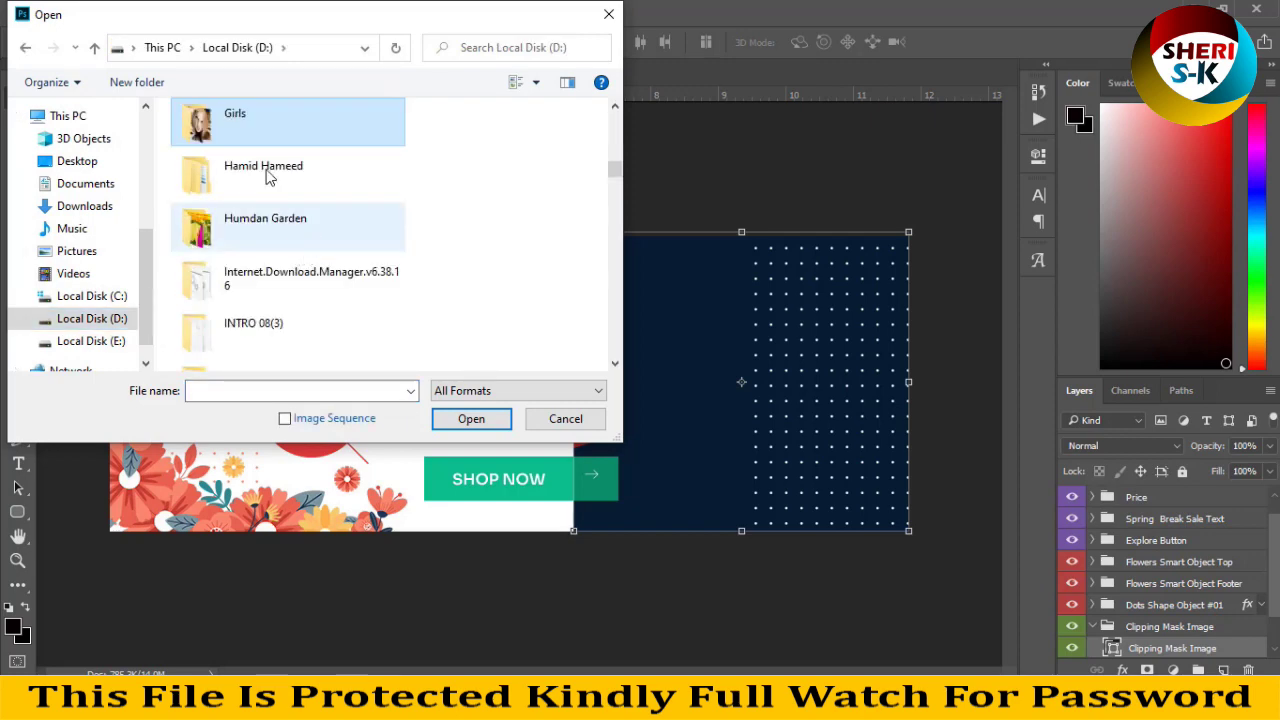
pyautogui.doubleClick(256, 113)
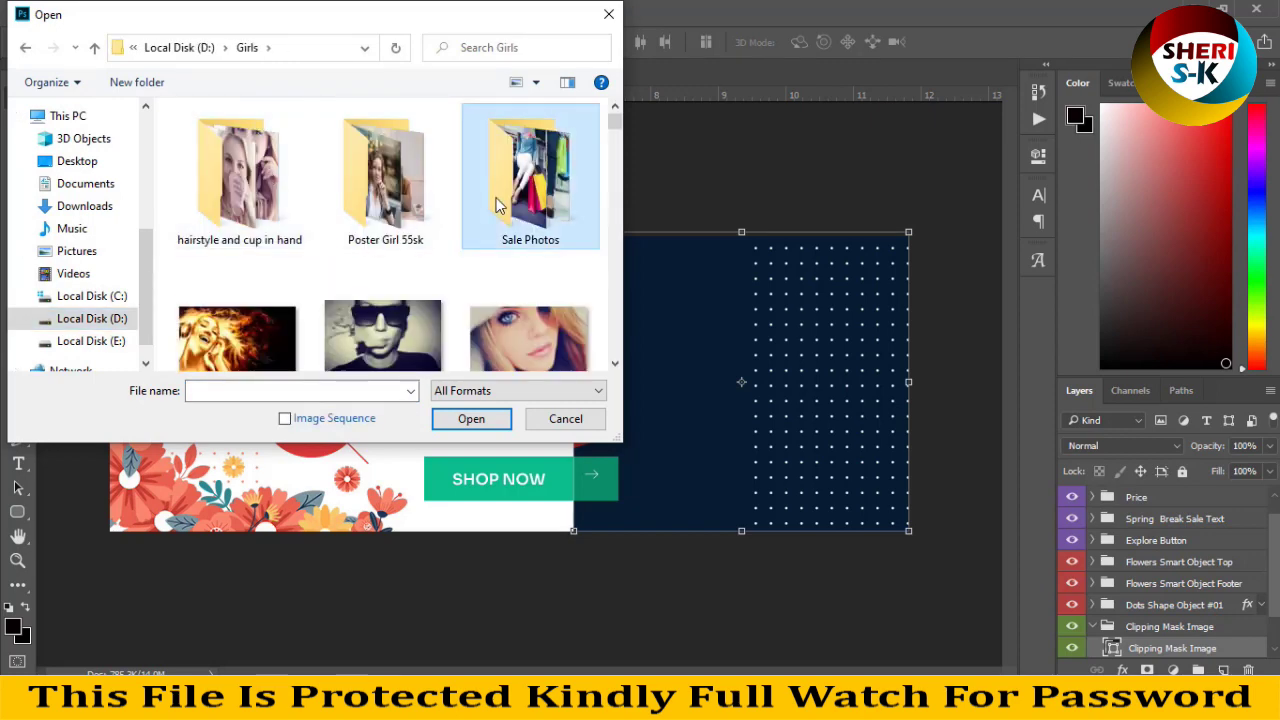
pyautogui.doubleClick(530, 180)
pyautogui.scroll(-2, 265, 287)
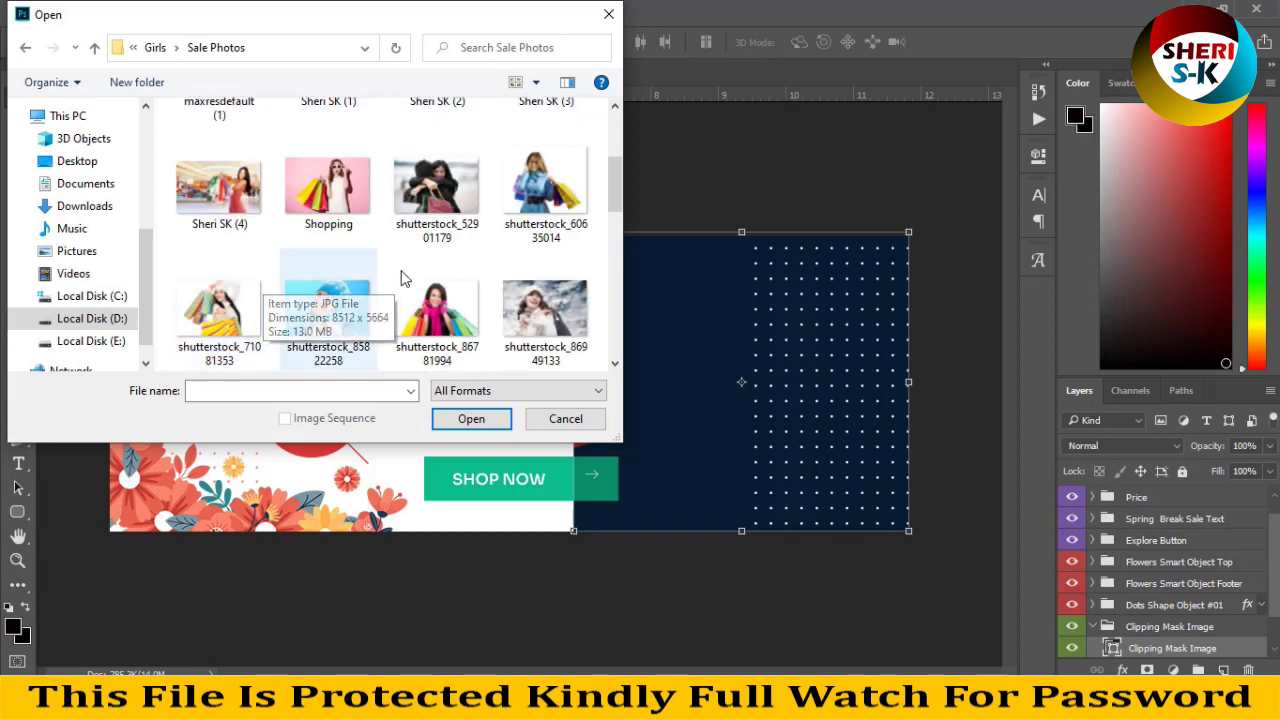
pyautogui.scroll(1, 557, 229)
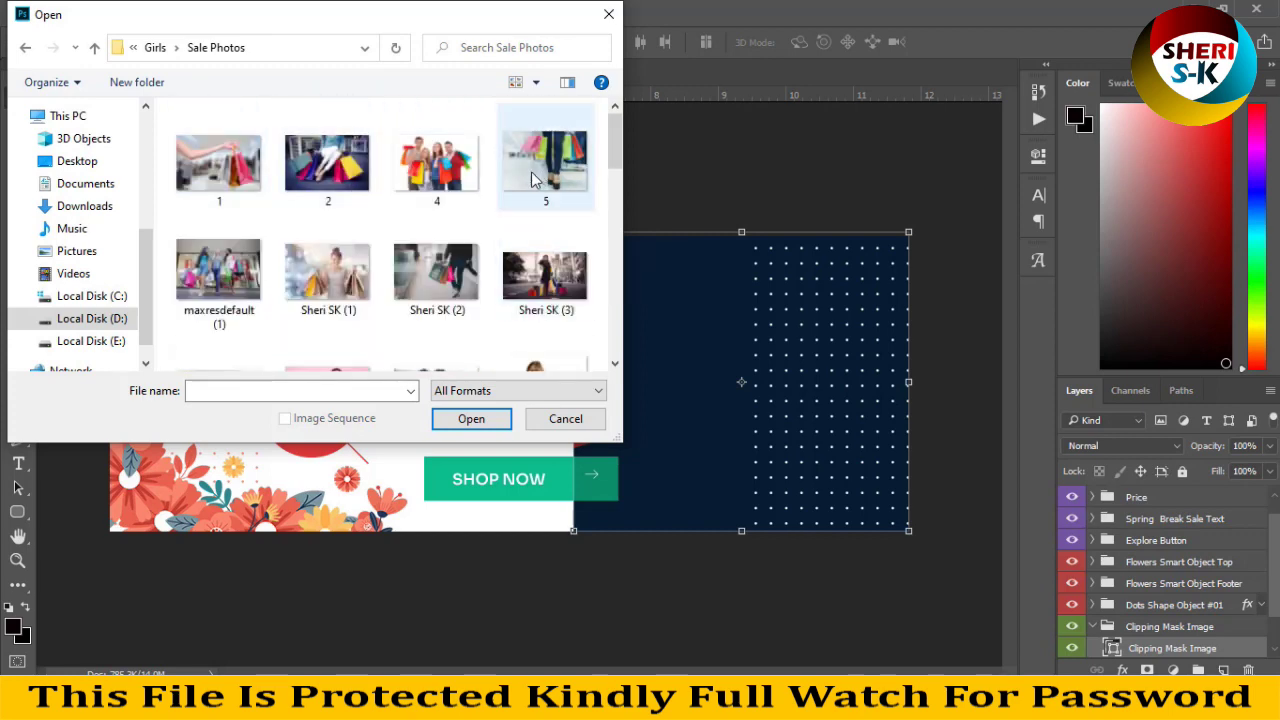
pyautogui.scroll(-1, 535, 176)
pyautogui.scroll(1, 540, 180)
pyautogui.click(555, 172)
# Open the shopping-bags photo 5.jpg and check its image size without changes.
pyautogui.doubleClick(555, 172)
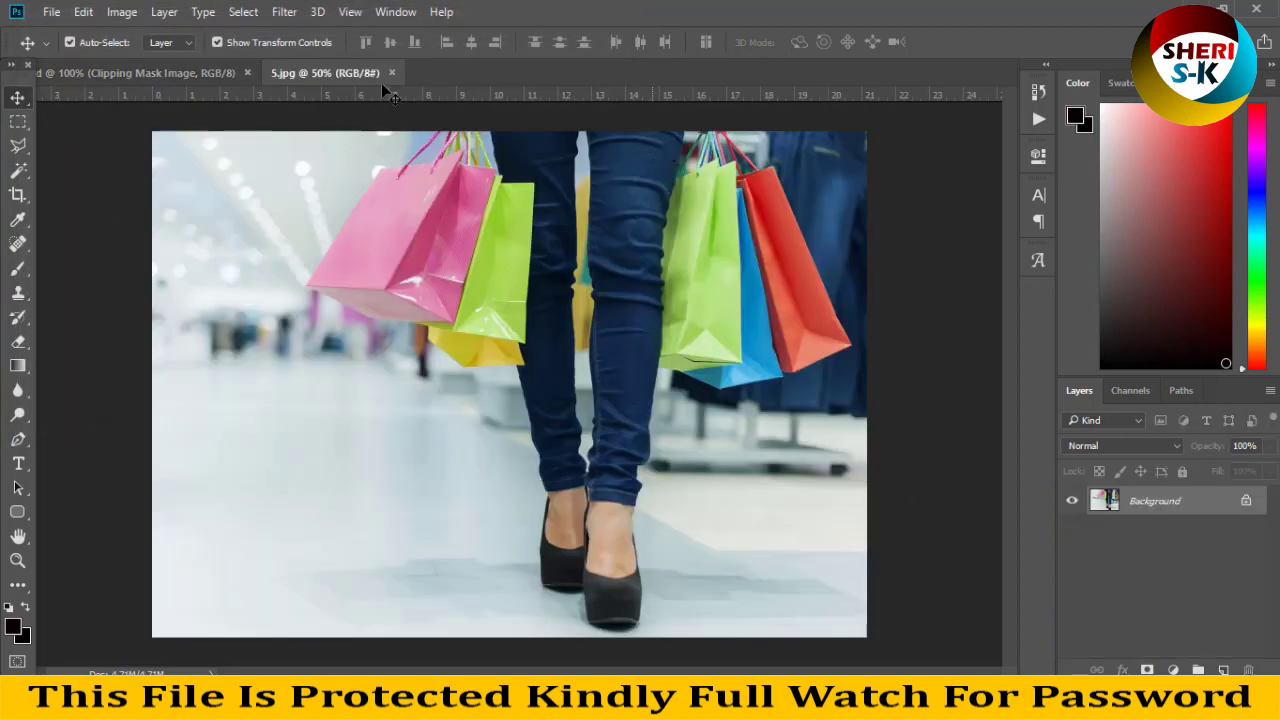
pyautogui.moveTo(309, 73); pyautogui.dragTo(494, 173)
pyautogui.rightClick(498, 179)
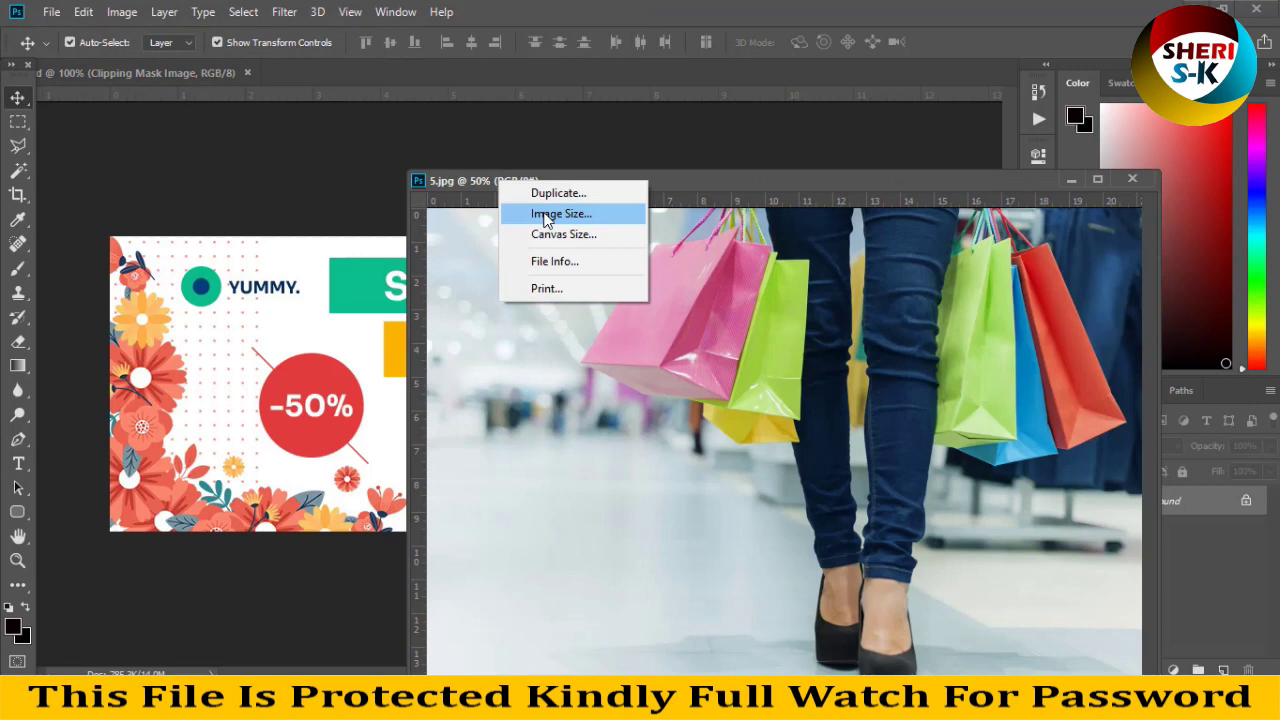
pyautogui.click(620, 210)
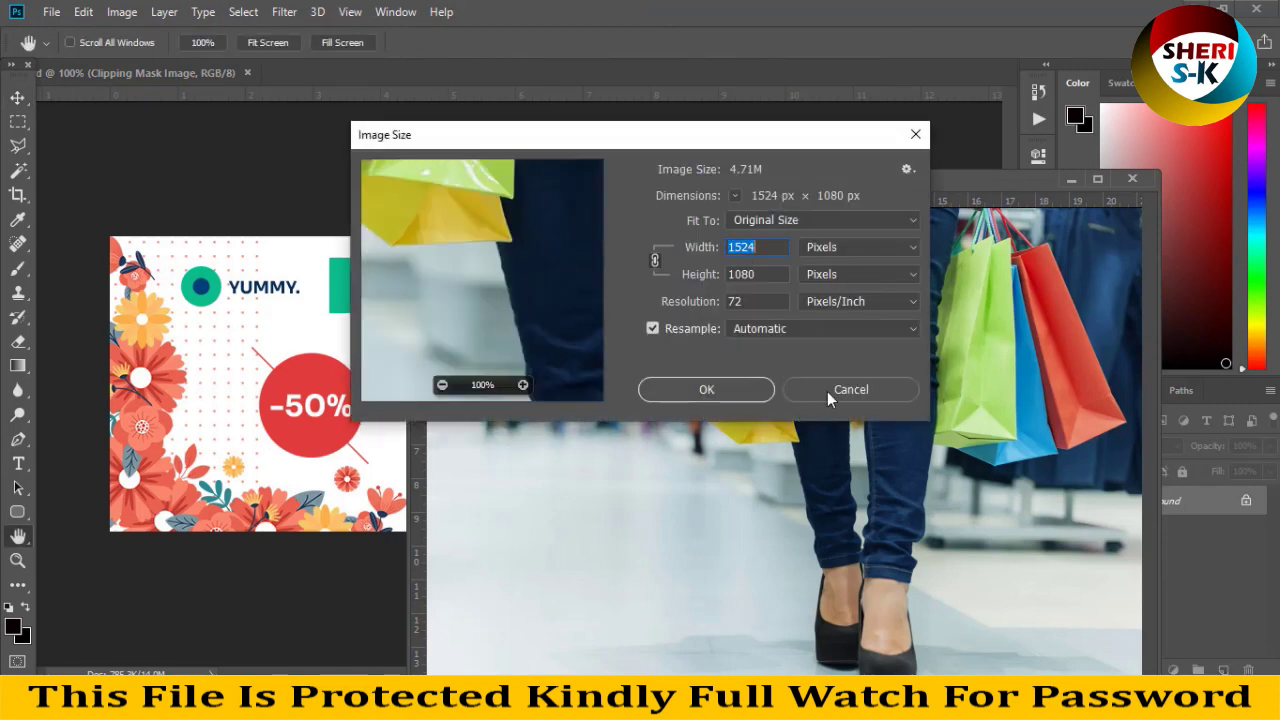
pyautogui.click(849, 389)
pyautogui.moveTo(528, 180); pyautogui.dragTo(1066, 211)
pyautogui.click(703, 348)
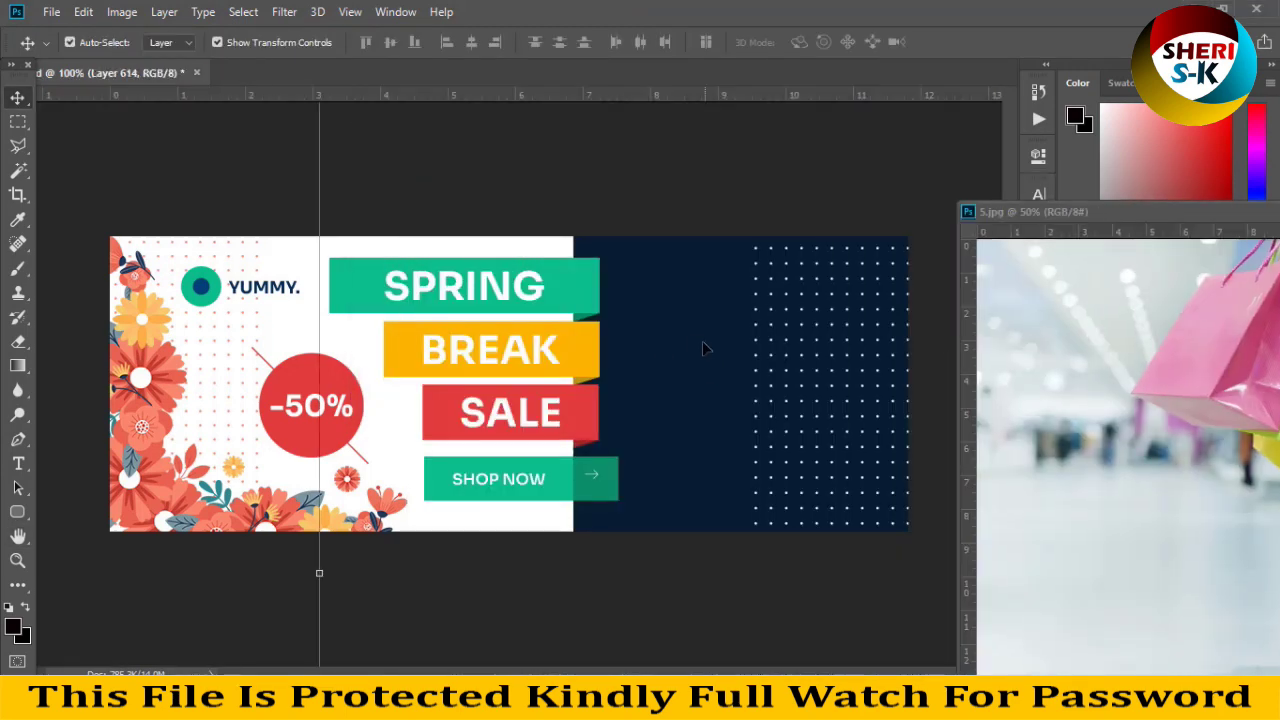
# Paste the shopping photo into the banner as Layer 614, clipped to Clipping Mask Image.
pyautogui.hotkey('ctrl', 'alt', 'g')
pyautogui.moveTo(1228, 211); pyautogui.dragTo(492, 209)
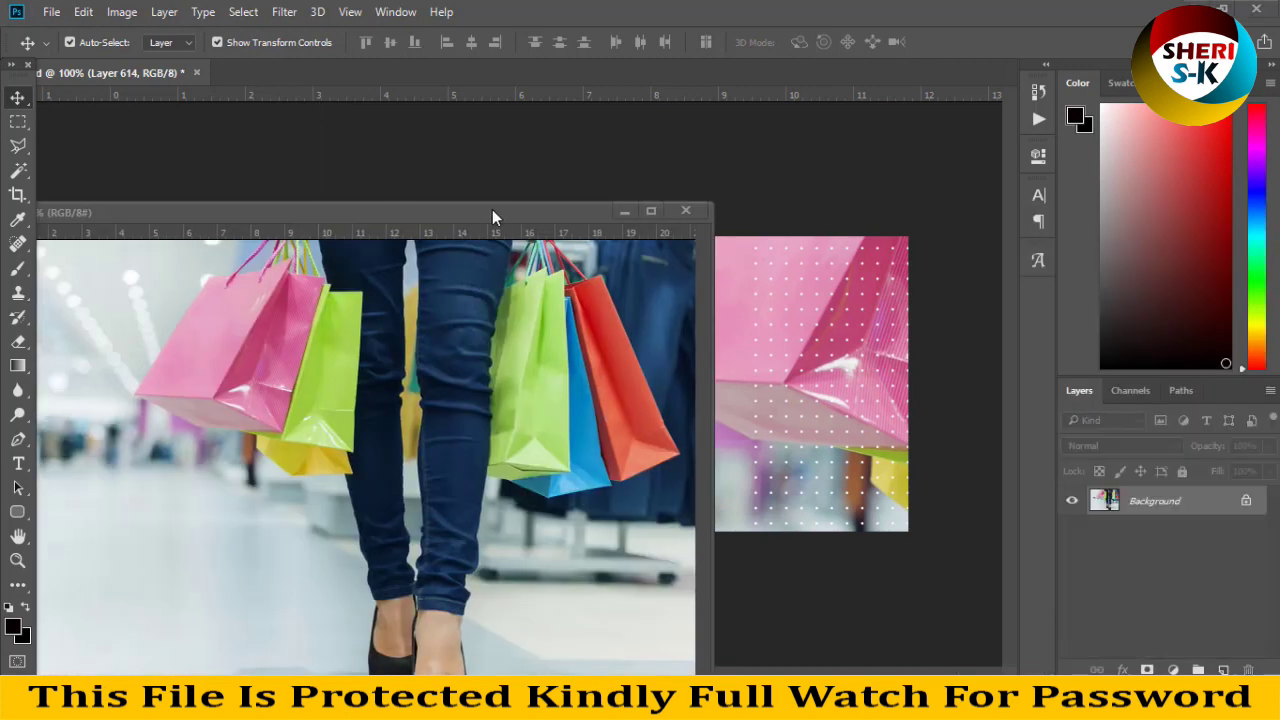
pyautogui.click(704, 211)
pyautogui.scroll(-2, 1170, 652)
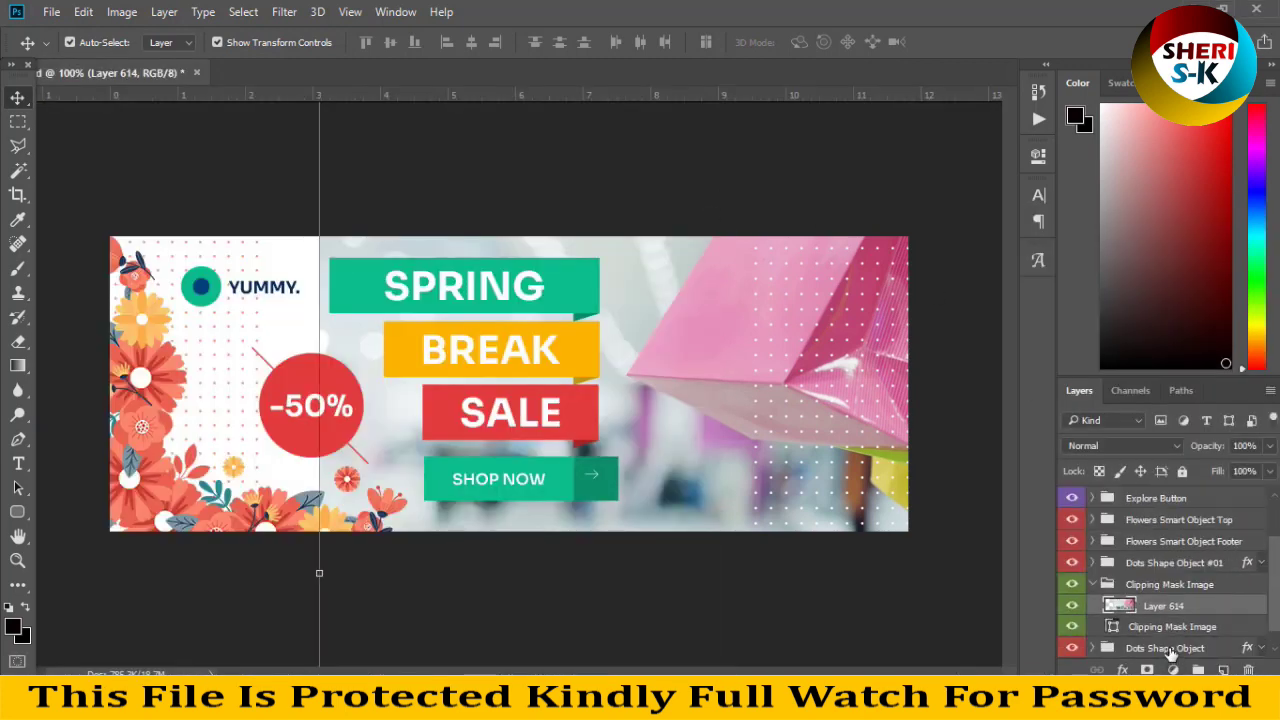
pyautogui.rightClick(1162, 612)
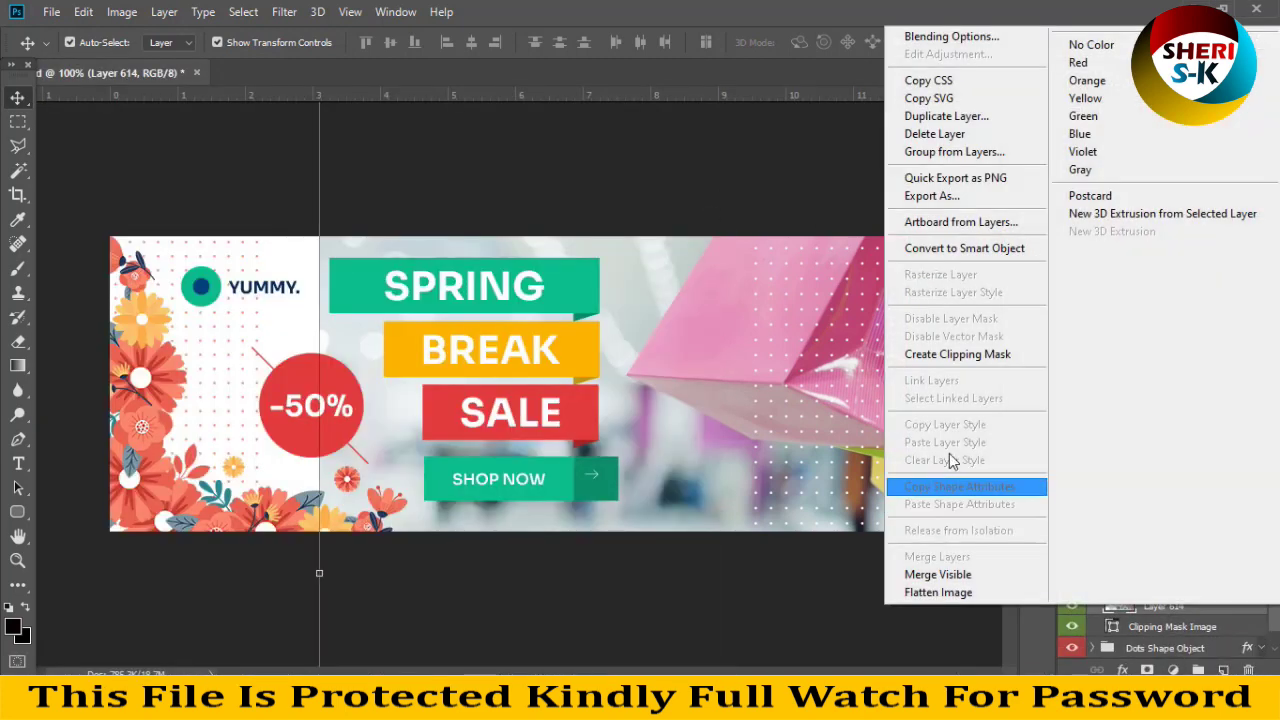
pyautogui.click(950, 357)
pyautogui.hotkey('ctrl', '-')
pyautogui.hotkey('ctrl', '-')
pyautogui.hotkey('ctrl', '-')
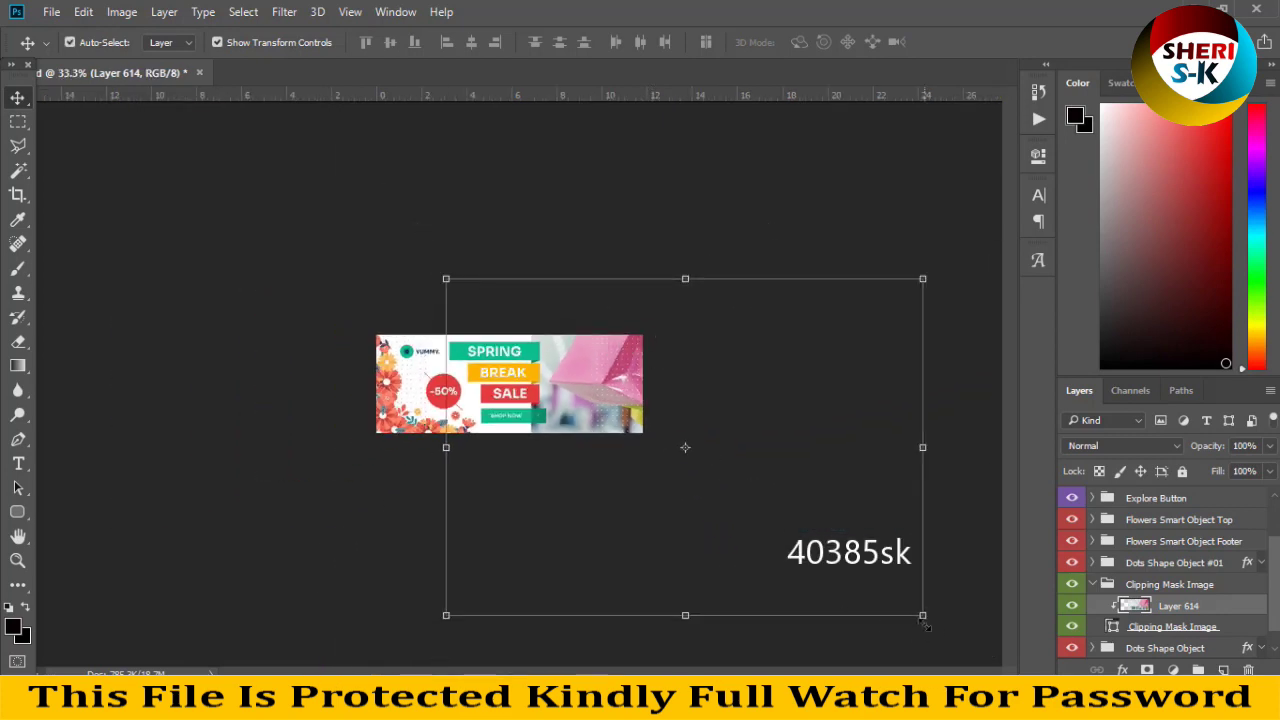
# Scale Layer 614 down to about 33% so the bags and legs fit the right side.
pyautogui.moveTo(925, 622); pyautogui.dragTo(676, 439)
pyautogui.moveTo(455, 281); pyautogui.dragTo(517, 312)
pyautogui.press('Return')
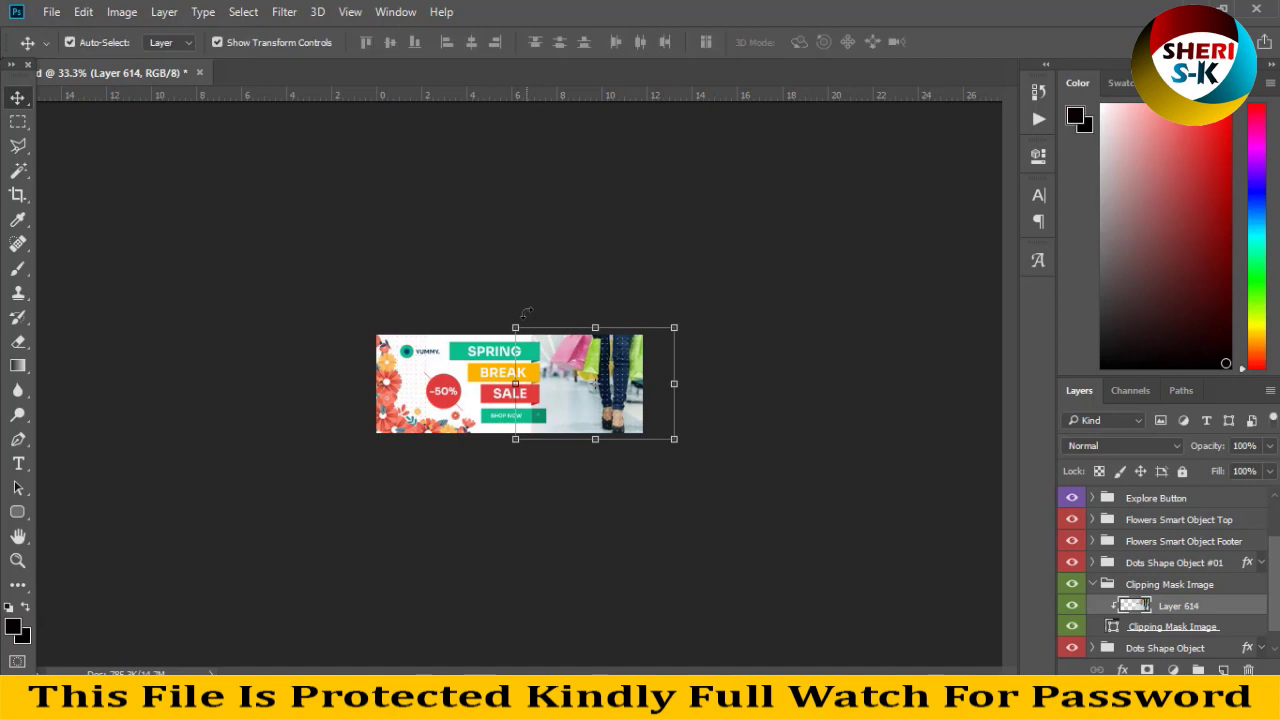
pyautogui.hotkey('ctrl', '+')
pyautogui.hotkey('ctrl', '+')
pyautogui.hotkey('ctrl', '+')
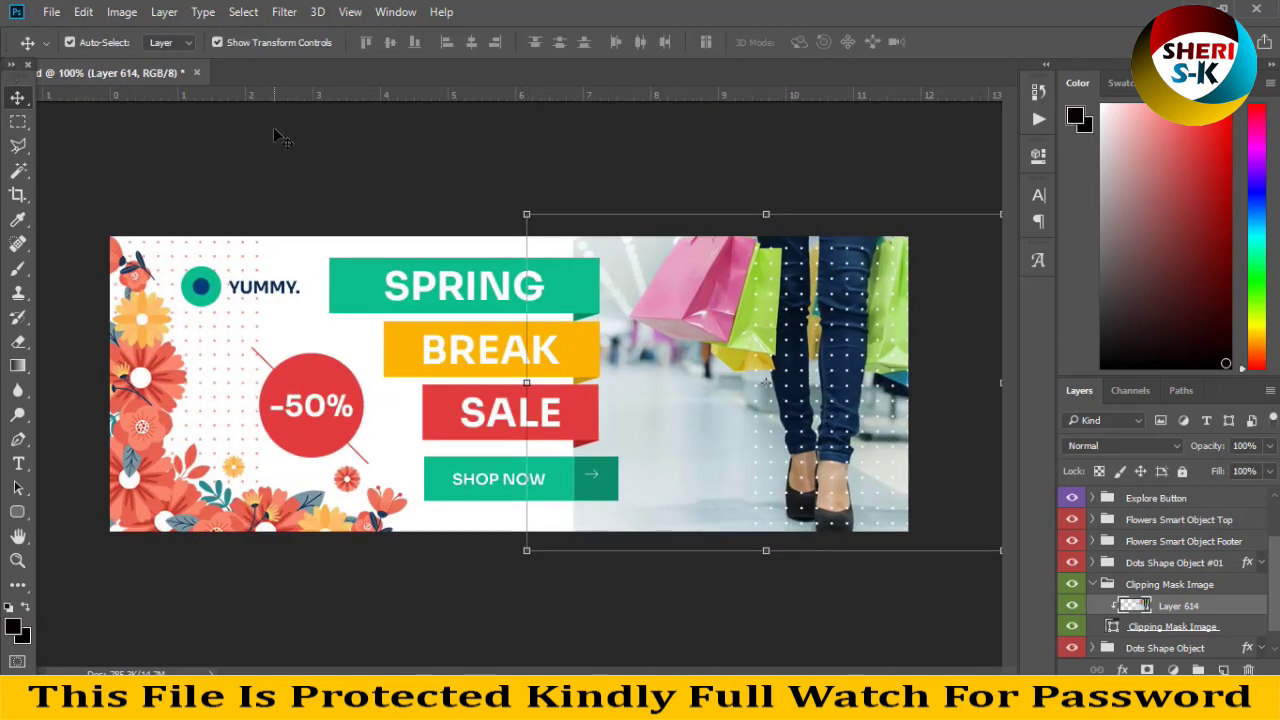
pyautogui.click(357, 282)
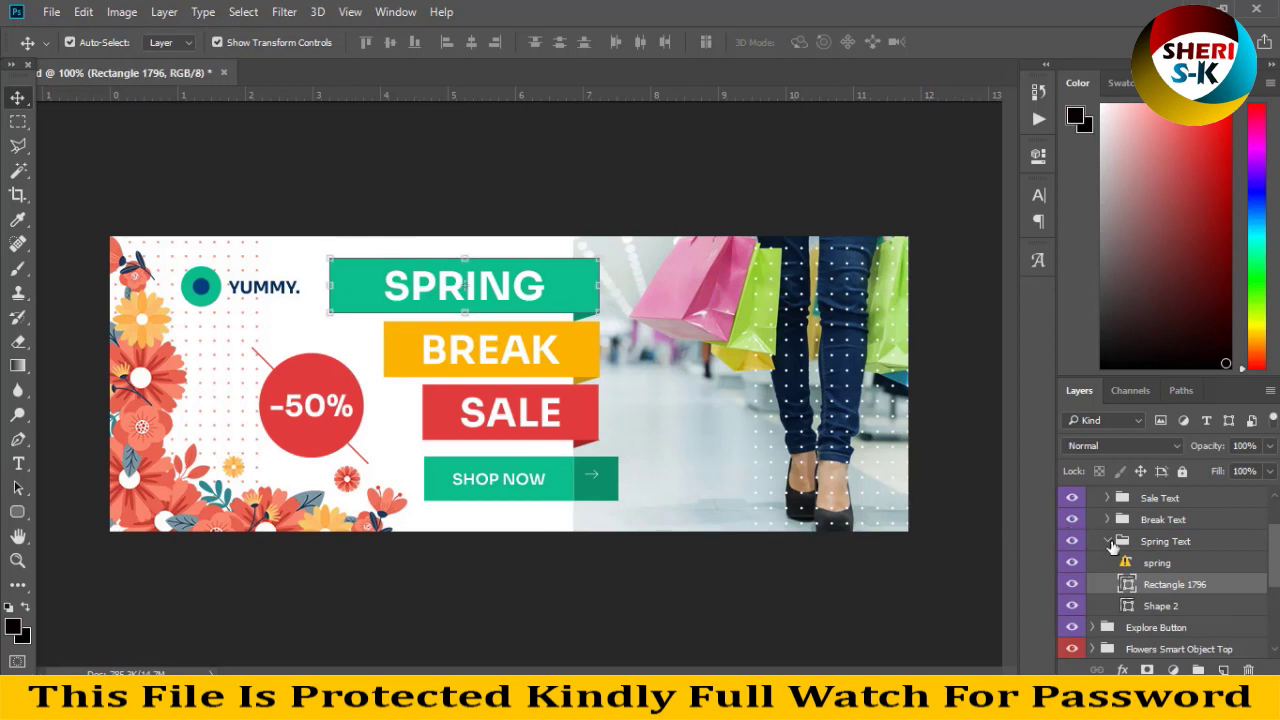
# Recolour the SPRING label navy, sampled from the jeans in the photo.
pyautogui.doubleClick(1126, 584)
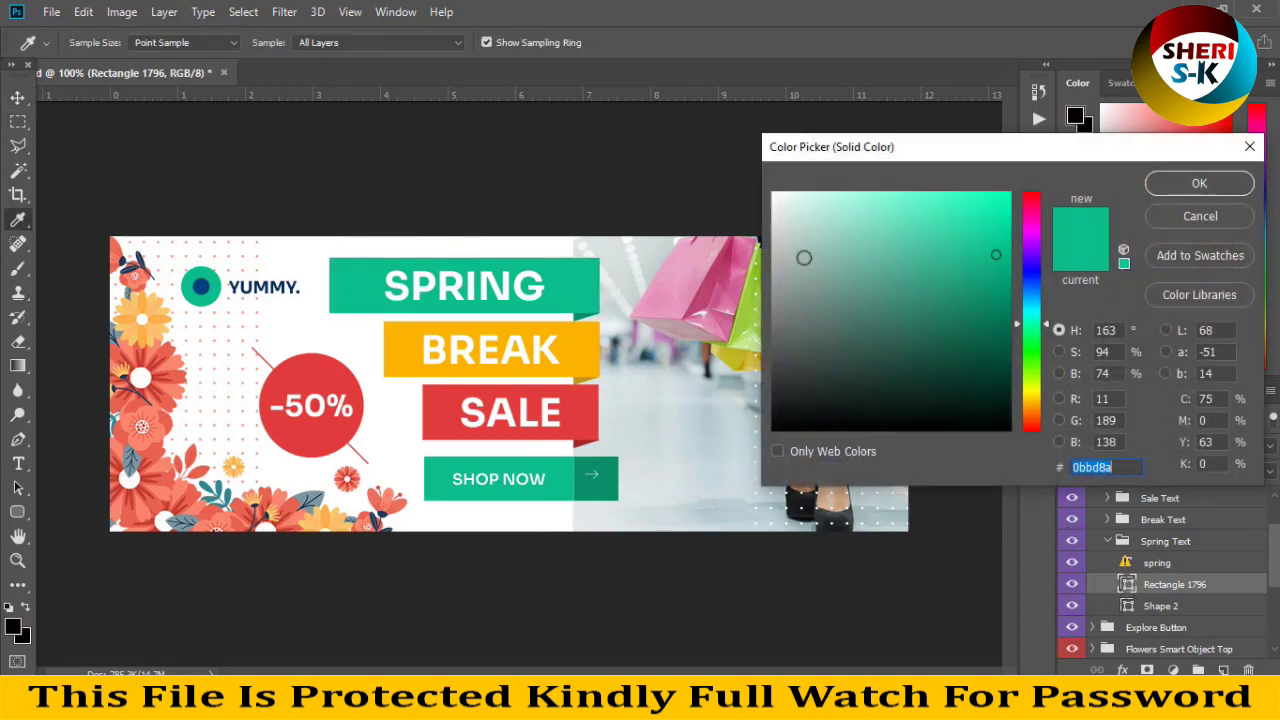
pyautogui.click(676, 276)
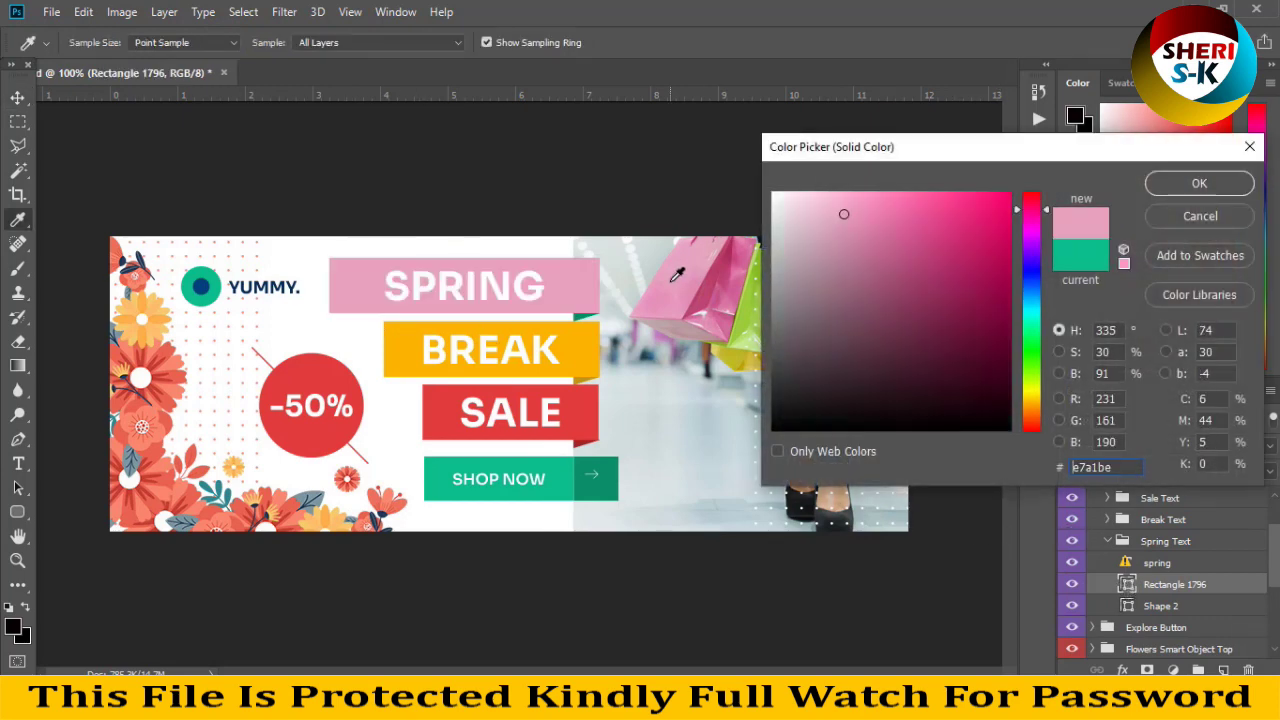
pyautogui.click(736, 354)
pyautogui.click(685, 281)
pyautogui.moveTo(876, 147); pyautogui.dragTo(871, 484)
pyautogui.click(836, 352)
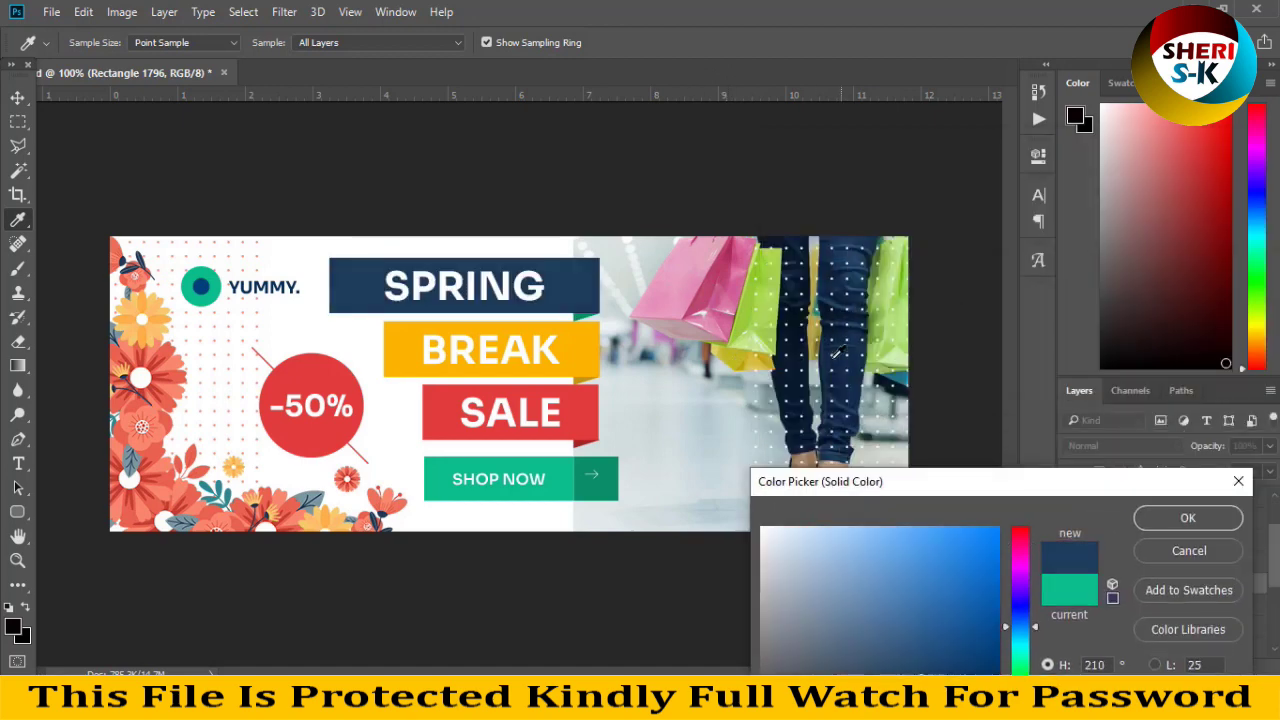
pyautogui.click(1178, 517)
pyautogui.press('v')
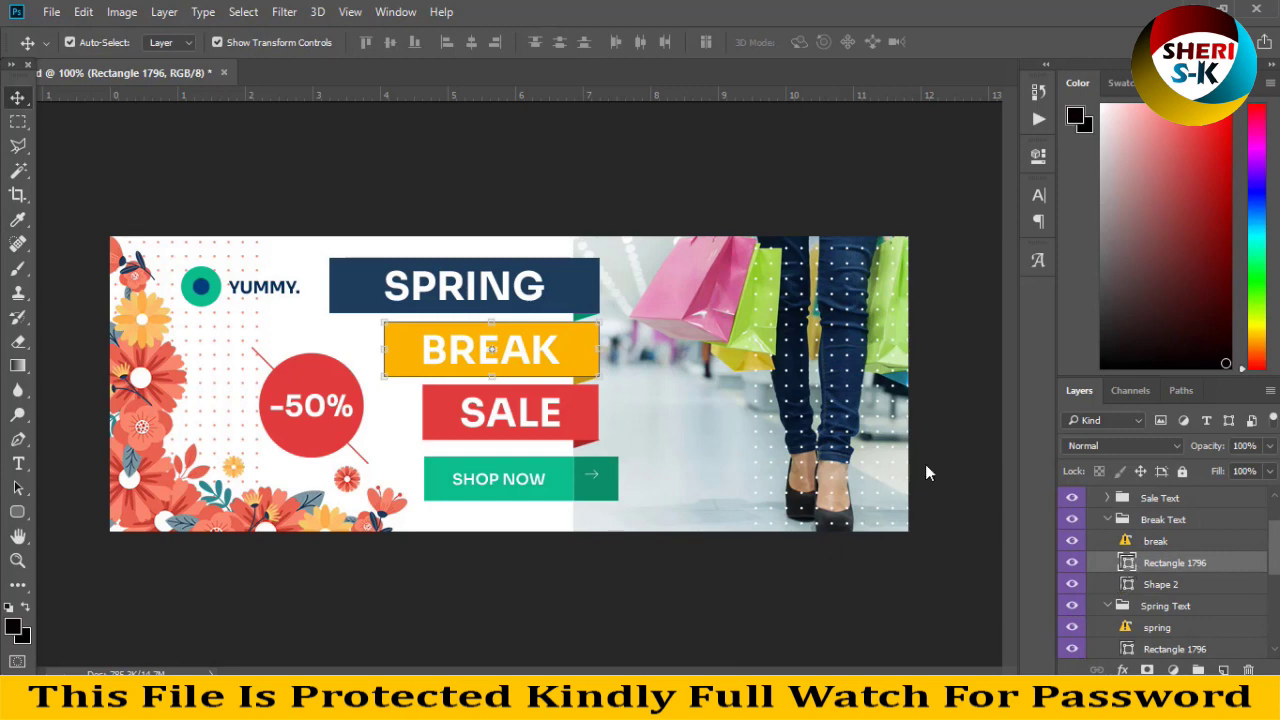
# Recolour the BREAK label pink, sampled from a shopping bag.
pyautogui.doubleClick(1126, 562)
pyautogui.moveTo(687, 123); pyautogui.dragTo(1019, 501)
pyautogui.click(688, 284)
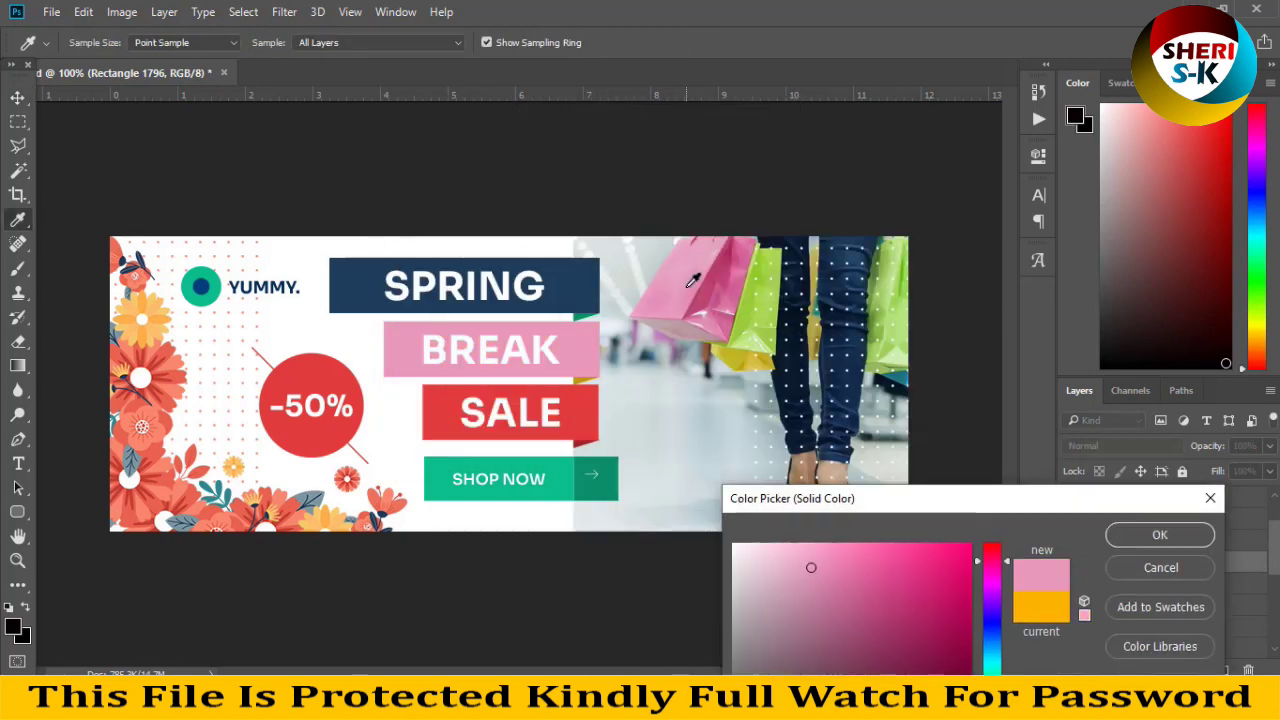
pyautogui.click(1159, 535)
# Recolour the SALE label olive-yellow, sampled from a shopping bag.
pyautogui.click(582, 420)
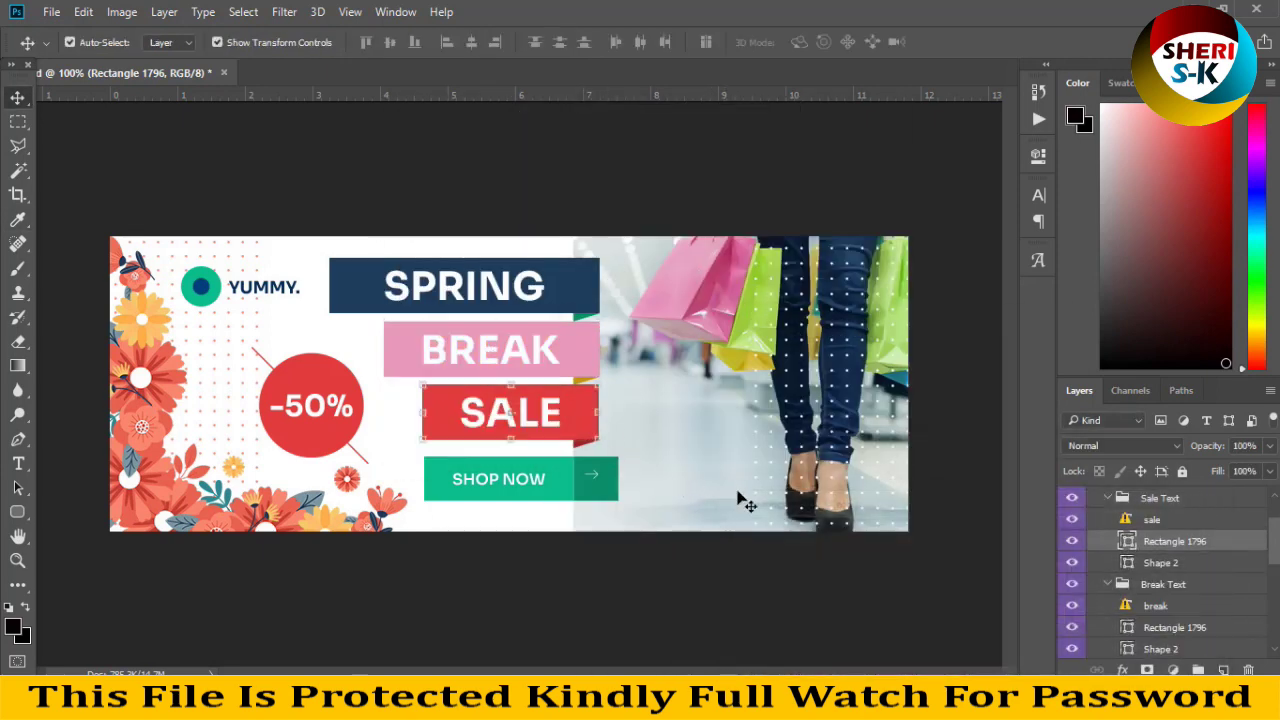
pyautogui.doubleClick(1126, 541)
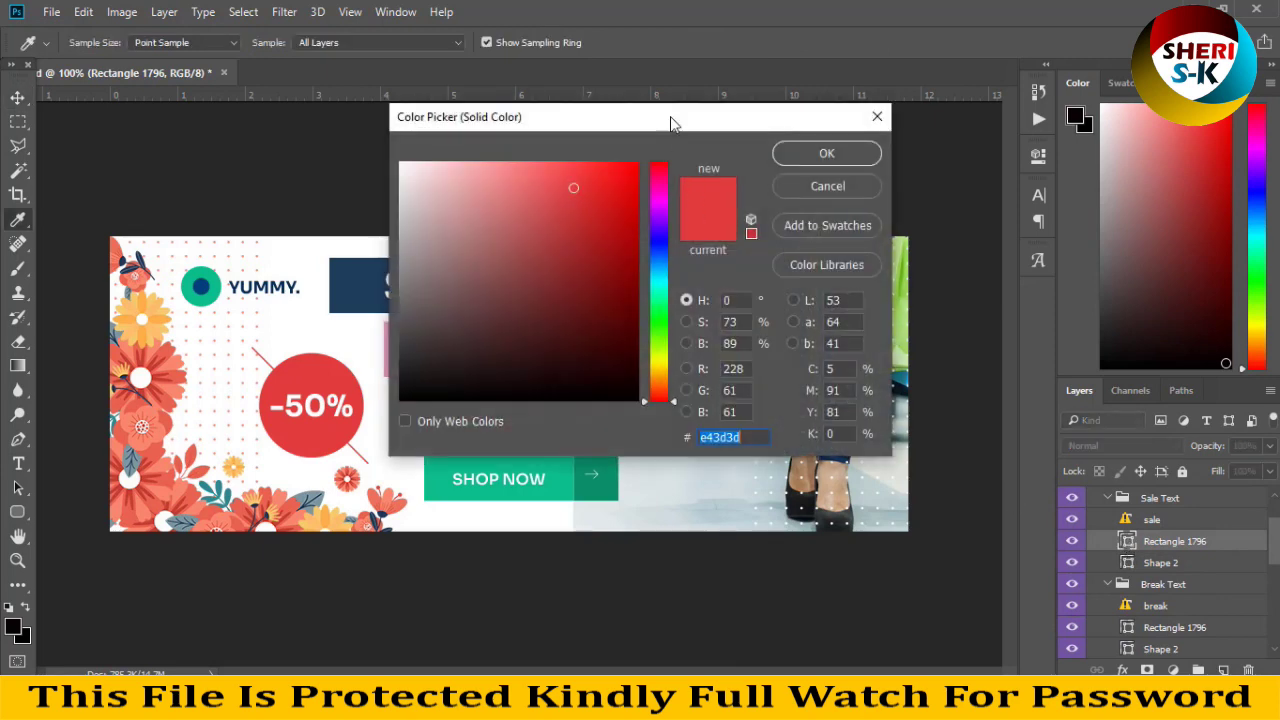
pyautogui.moveTo(671, 123); pyautogui.dragTo(1043, 487)
pyautogui.click(754, 368)
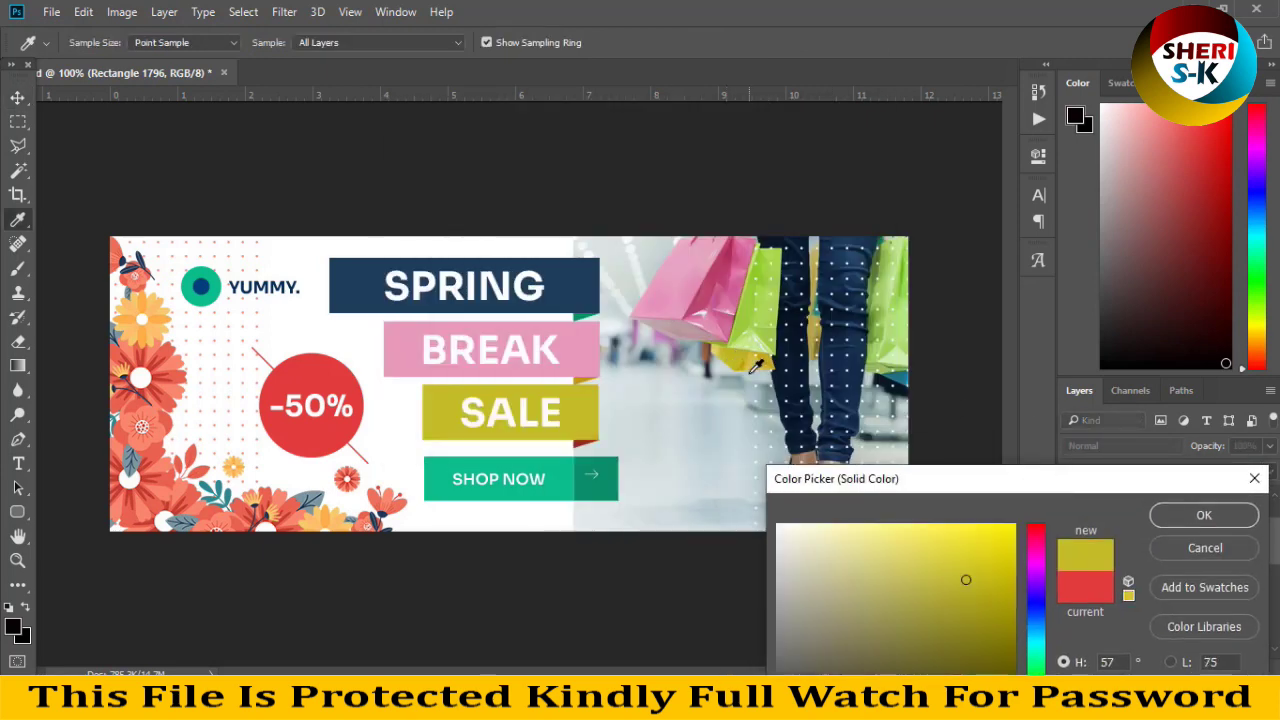
pyautogui.click(1185, 516)
# Make the SHOP NOW button bright red, then close the spring sale banner.
pyautogui.click(548, 476)
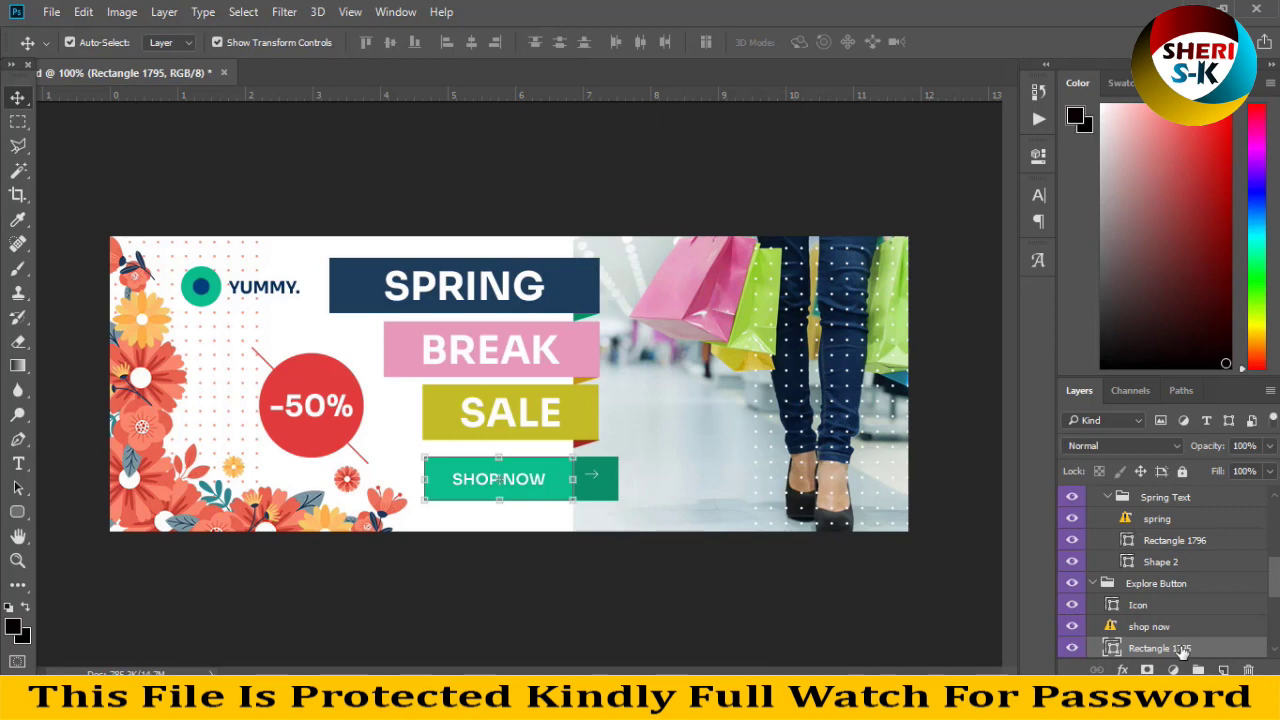
pyautogui.doubleClick(1112, 648)
pyautogui.moveTo(671, 123); pyautogui.dragTo(1002, 508)
pyautogui.click(893, 311)
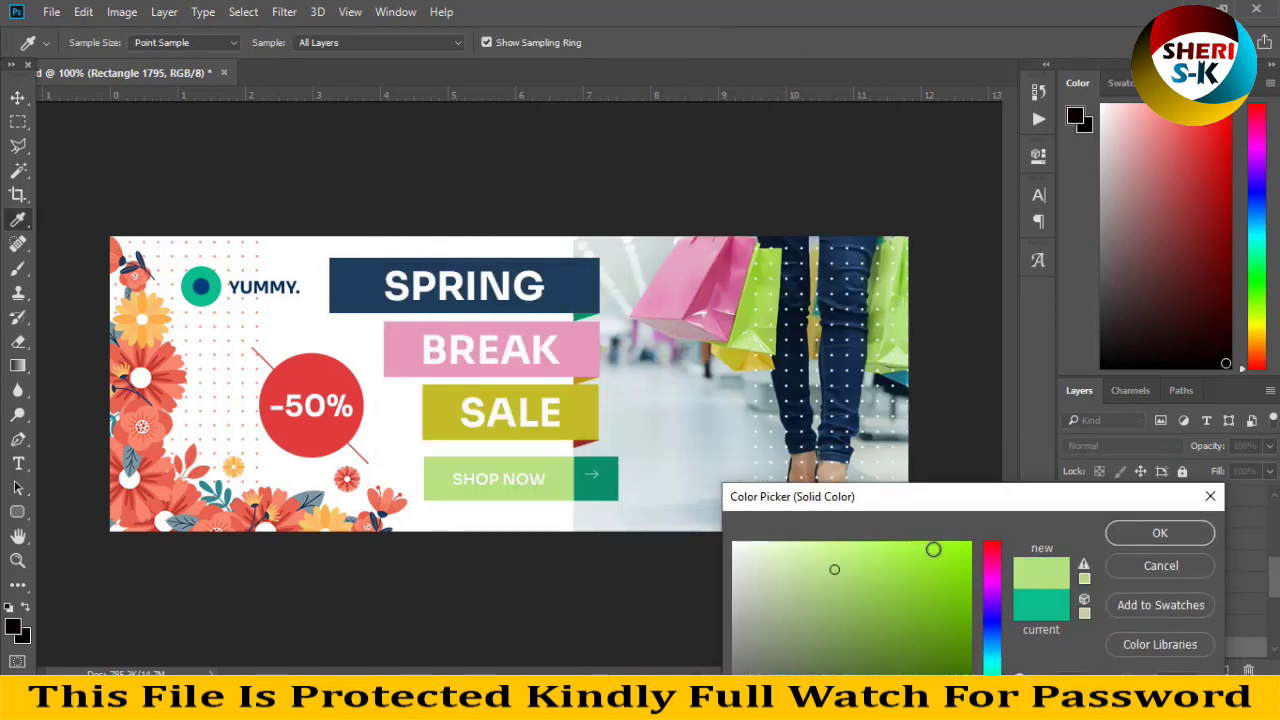
pyautogui.click(992, 546)
pyautogui.click(967, 545)
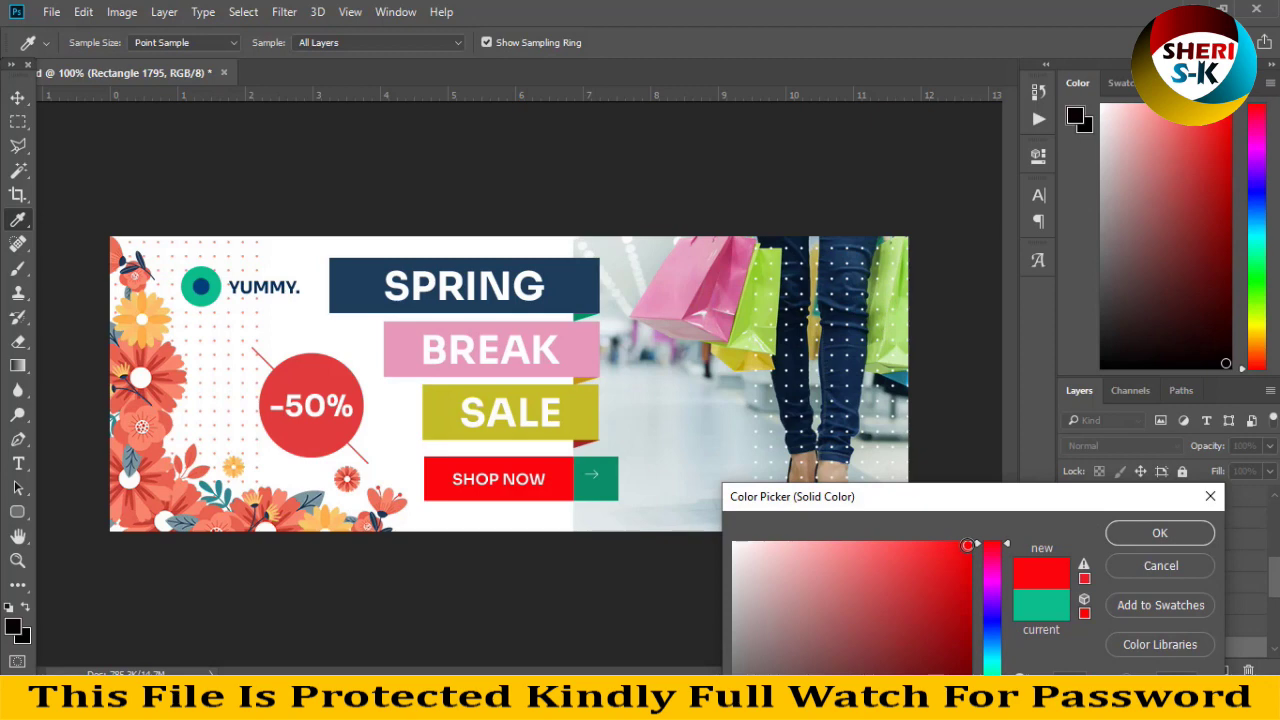
pyautogui.click(1162, 545)
pyautogui.click(224, 72)
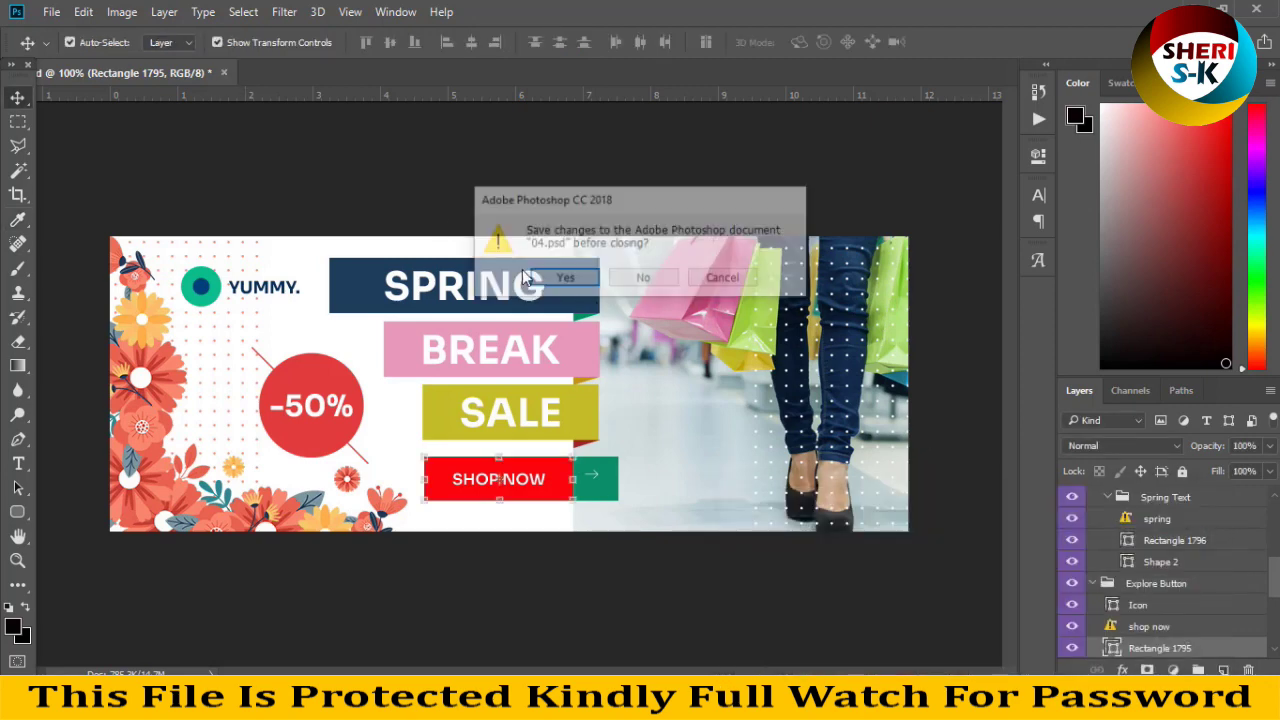
# Discard the banner changes and open 06.psd from the Tacos folder in Facebook Cover.
pyautogui.click(659, 278)
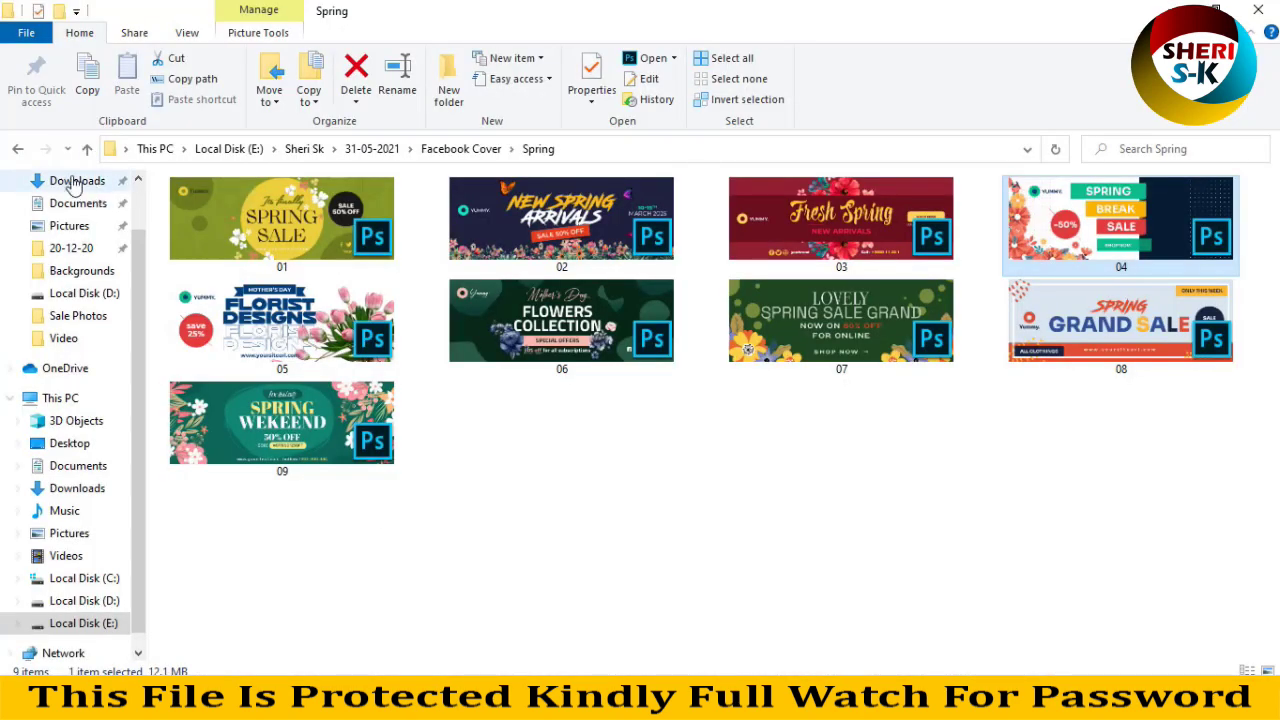
pyautogui.click(17, 148)
pyautogui.doubleClick(507, 215)
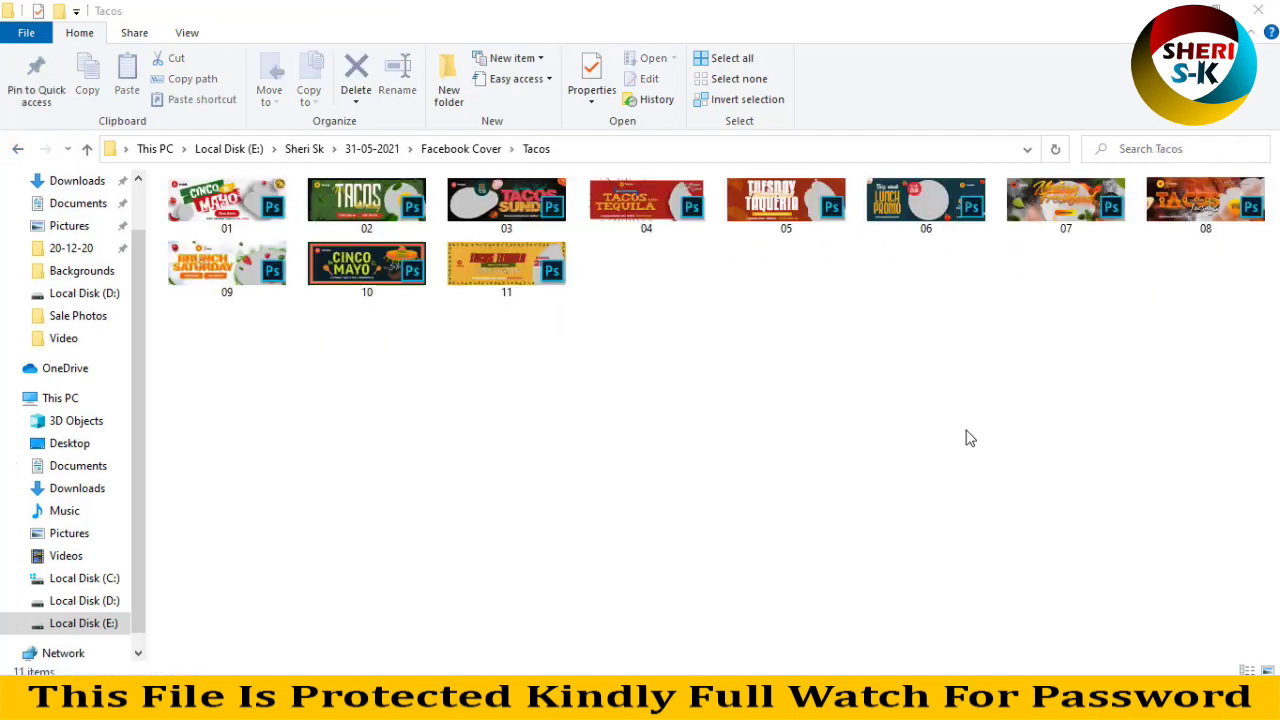
pyautogui.keyDown('ctrl'); pyautogui.scroll(4, 965, 438); pyautogui.keyUp('ctrl')
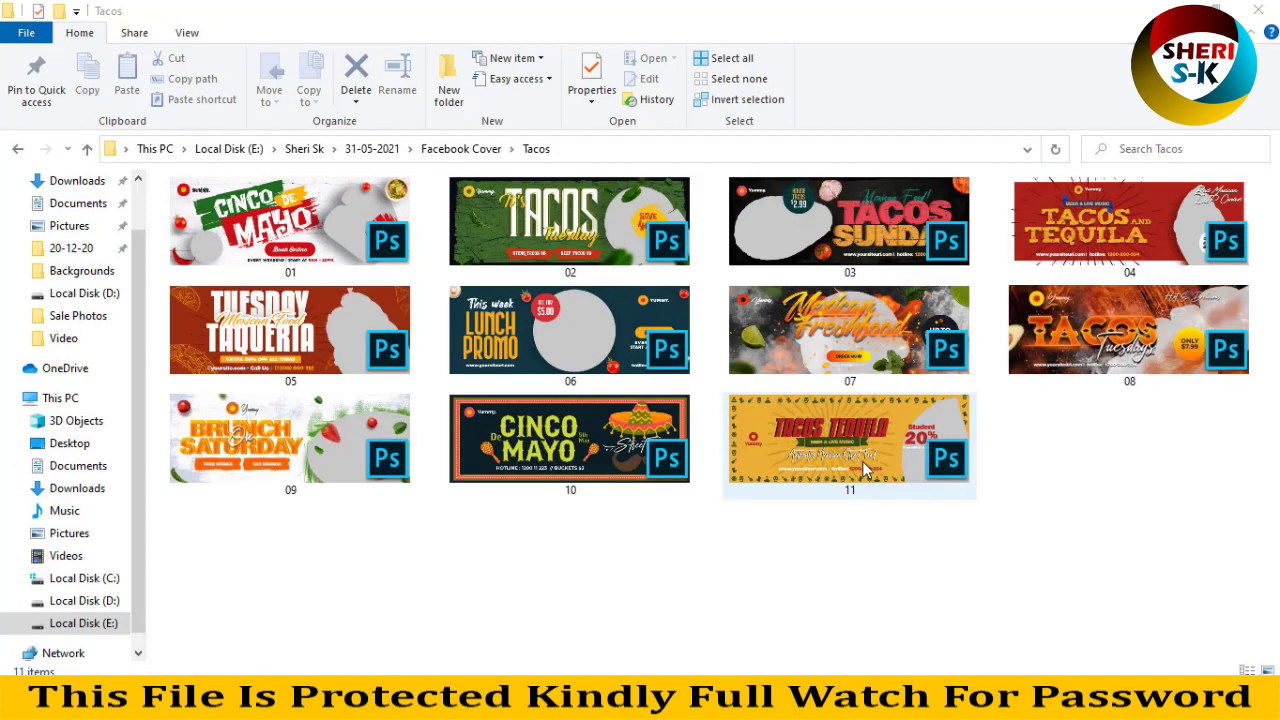
pyautogui.doubleClick(563, 327)
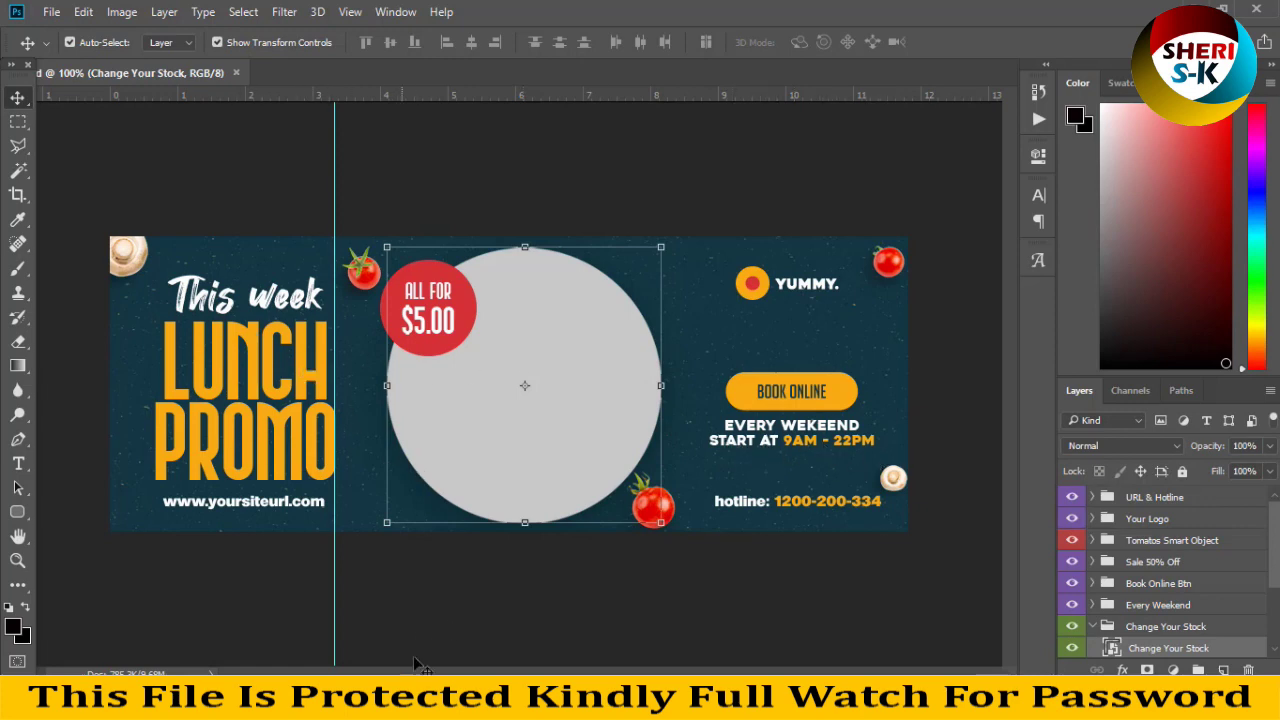
# Close the 06 Lunch Promo template and go back to the Facebook Cover folder.
pyautogui.click(236, 72)
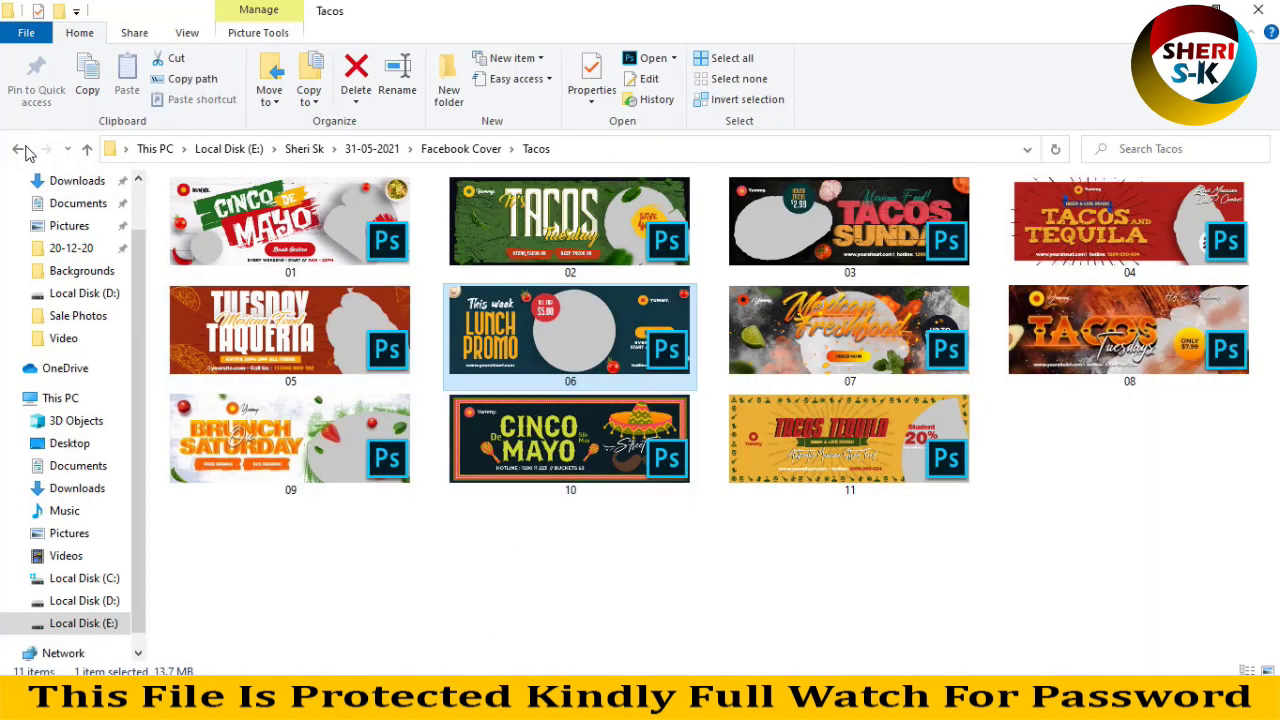
pyautogui.click(24, 148)
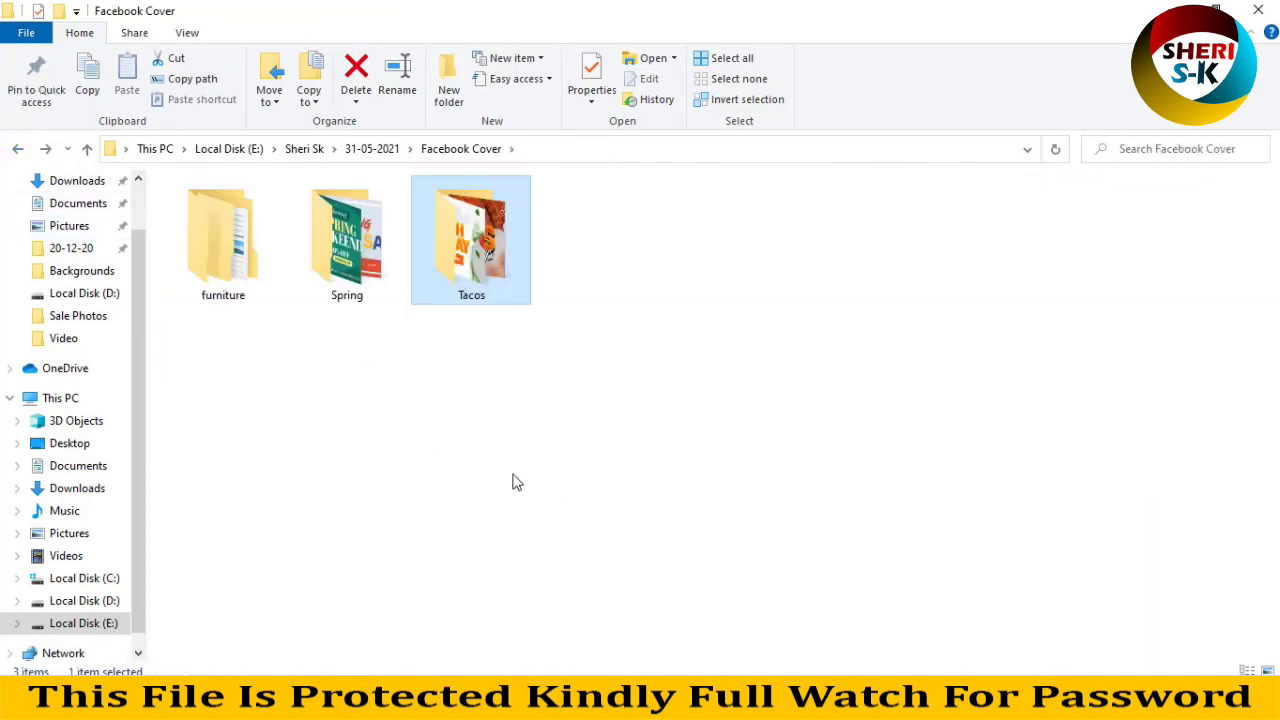